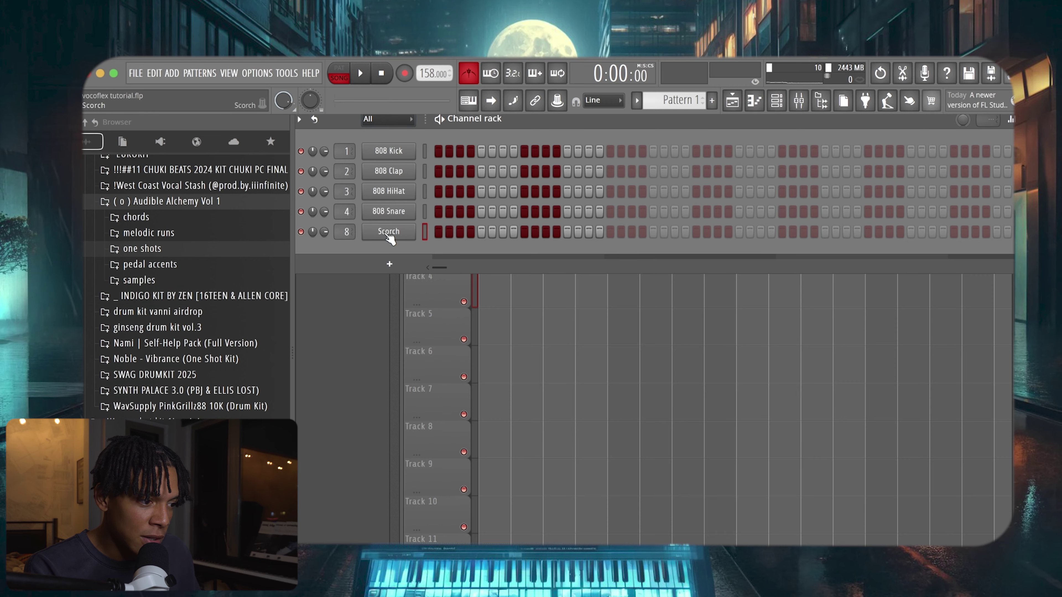
# Open the Scorch channel's instrument window, close it and open the channel's piano roll
pyautogui.moveTo(422, 78); pyautogui.dragTo(443, 129)
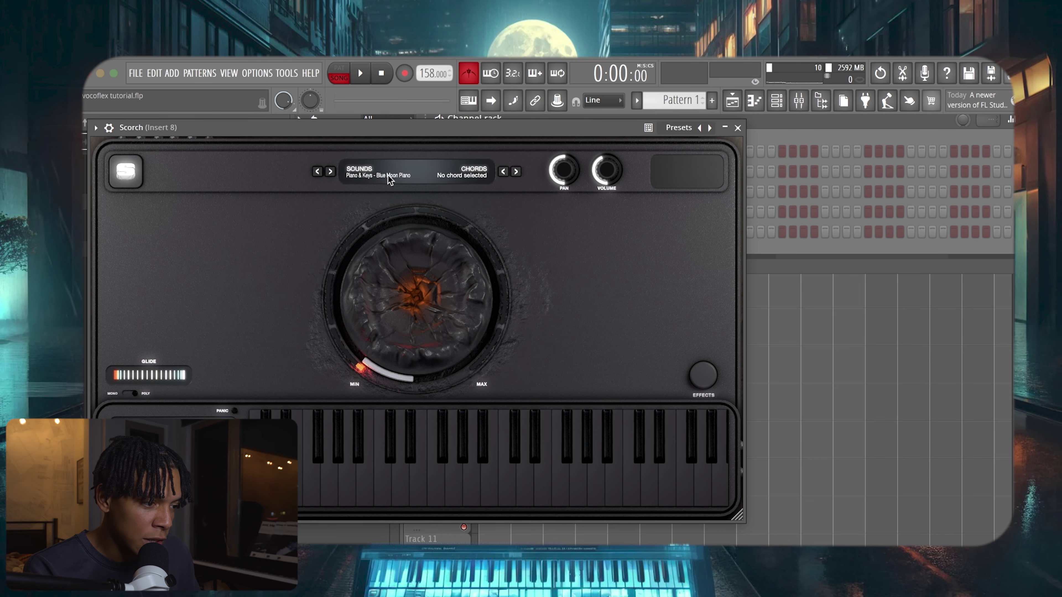
pyautogui.moveTo(491, 125); pyautogui.dragTo(486, 140)
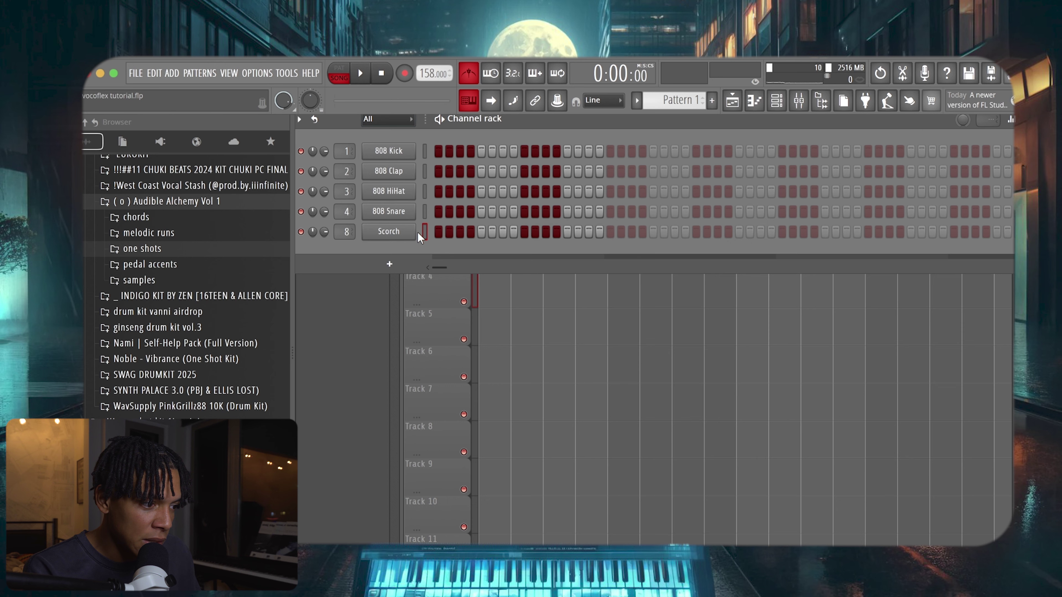
pyautogui.rightClick(414, 230)
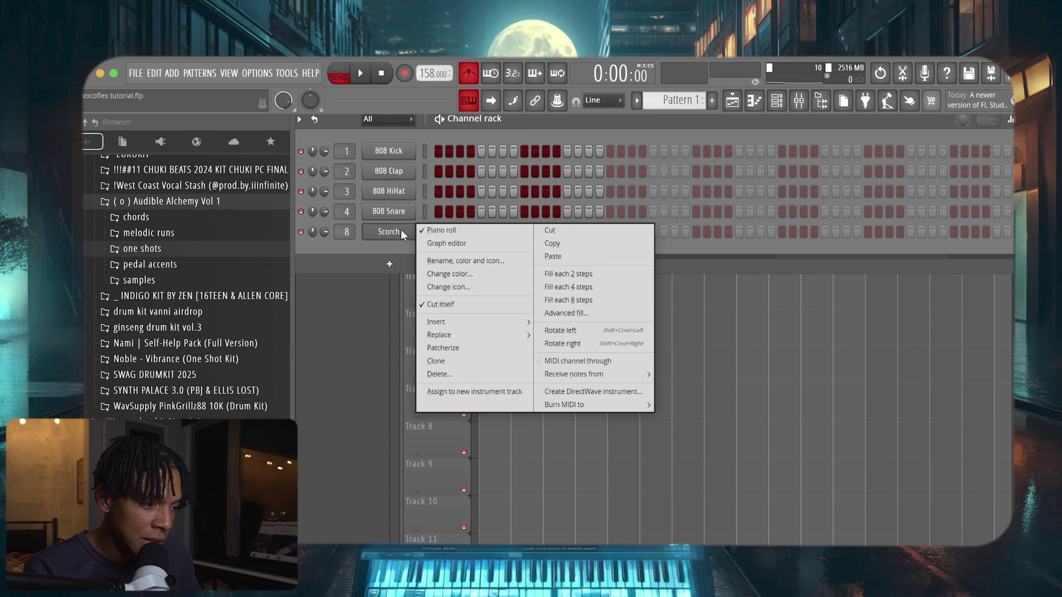
pyautogui.click(444, 230)
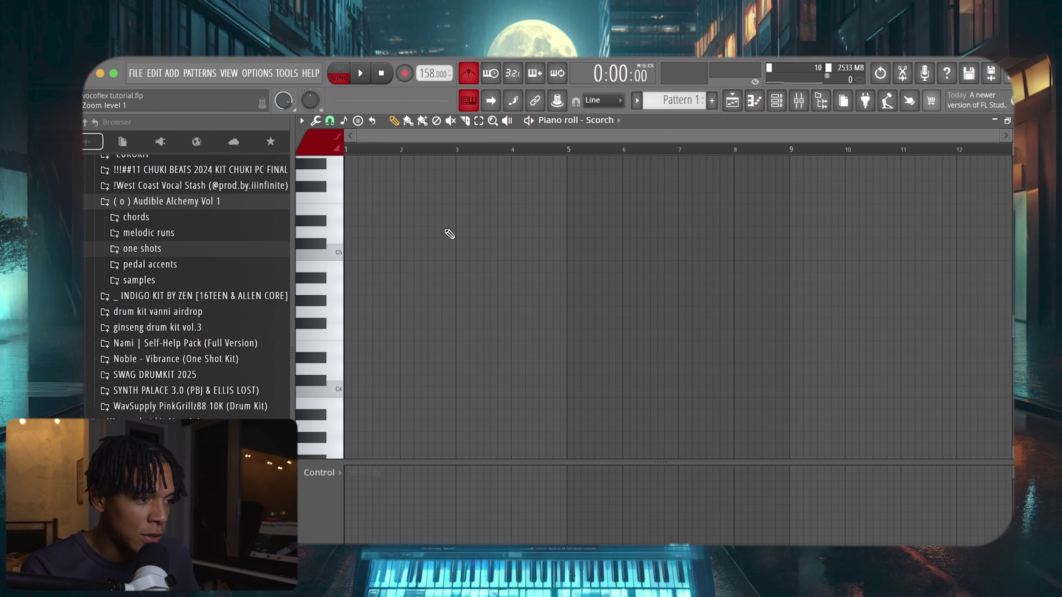
# Build the first Scorch chord with A3, C#5 and F#5 at bar 1 plus staggered E5 and G#5 notes
pyautogui.scroll(-3, 338, 363)
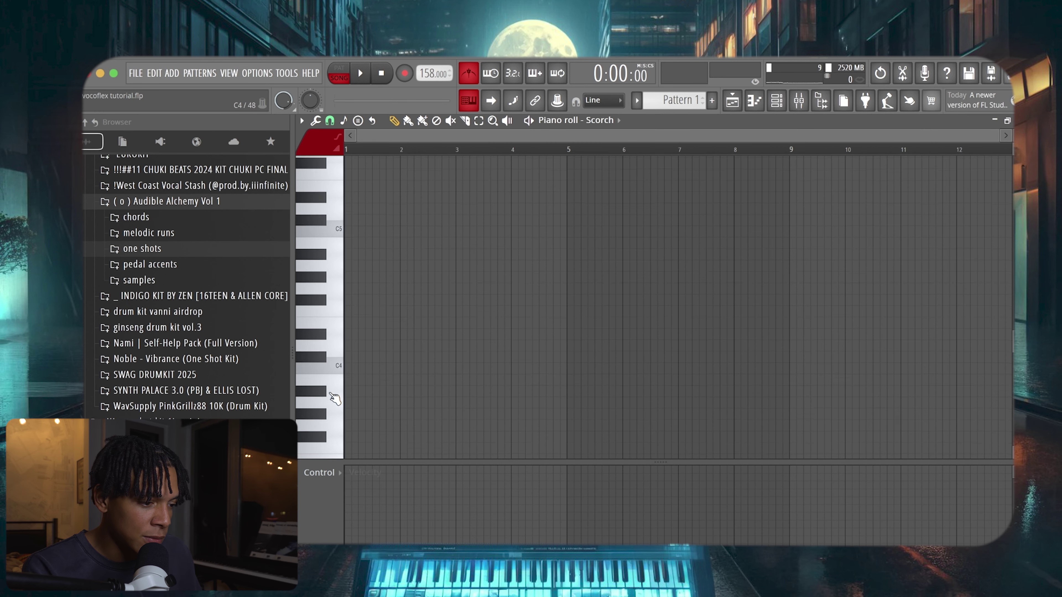
pyautogui.click(340, 364)
pyautogui.moveTo(369, 358); pyautogui.dragTo(314, 359)
pyautogui.scroll(3, 400, 254)
pyautogui.click(353, 244)
pyautogui.moveTo(356, 221); pyautogui.dragTo(332, 191)
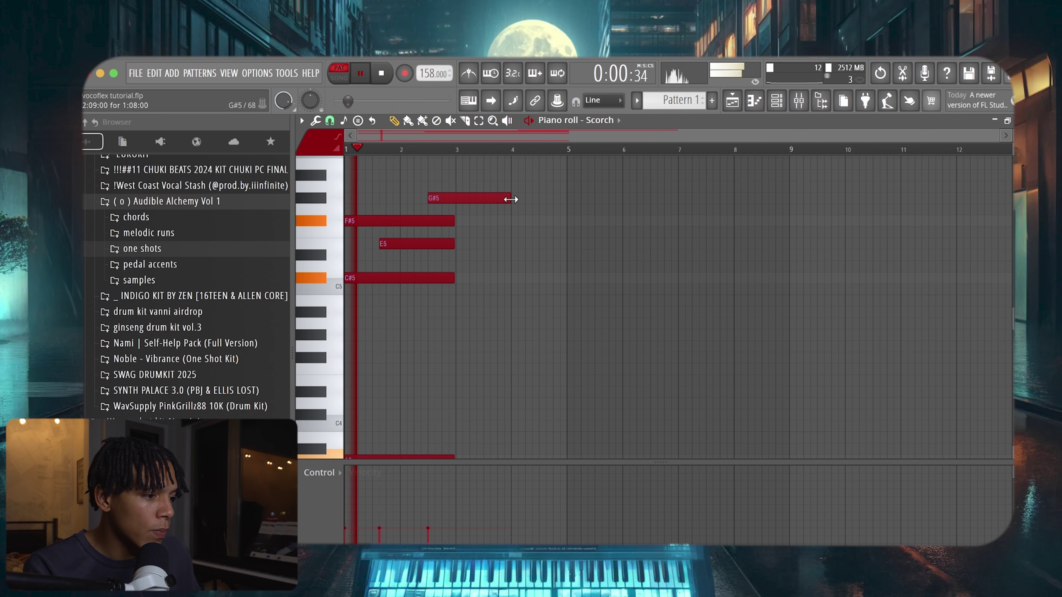
pyautogui.moveTo(449, 218); pyautogui.dragTo(440, 496)
pyautogui.moveTo(450, 375); pyautogui.dragTo(494, 384)
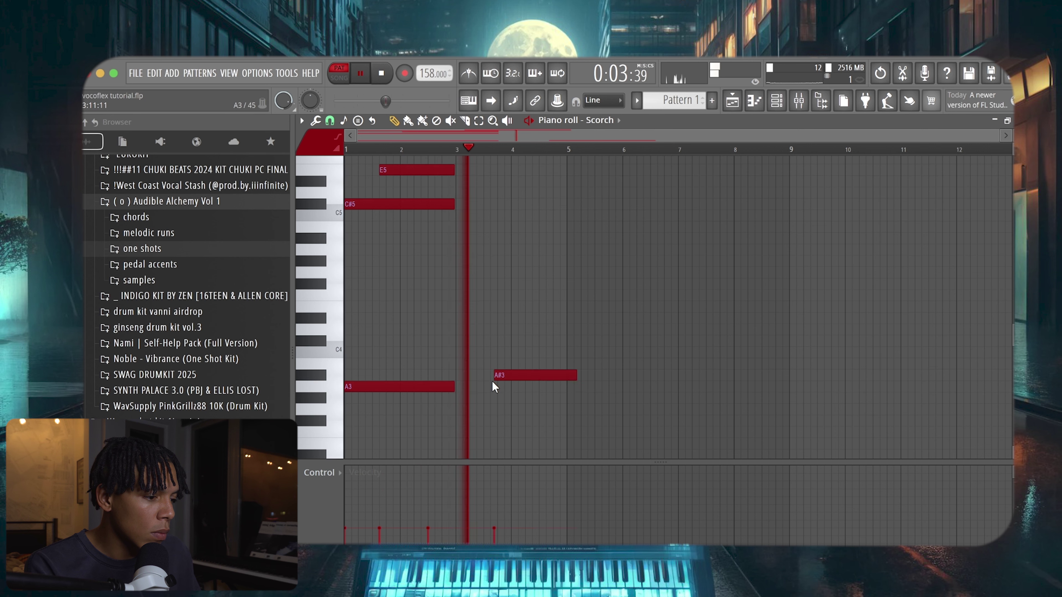
pyautogui.press('super+z')
# Turn on the metronome and set the project tempo to 163 BPM while auditioning the chord
pyautogui.click(469, 75)
pyautogui.press('space')
pyautogui.press('space')
pyautogui.moveTo(427, 70)
pyautogui.mouseDown()
pyautogui.moveTo(427, 107)
pyautogui.moveTo(427, 88)
pyautogui.mouseUp()
pyautogui.press('space')
pyautogui.press('space')
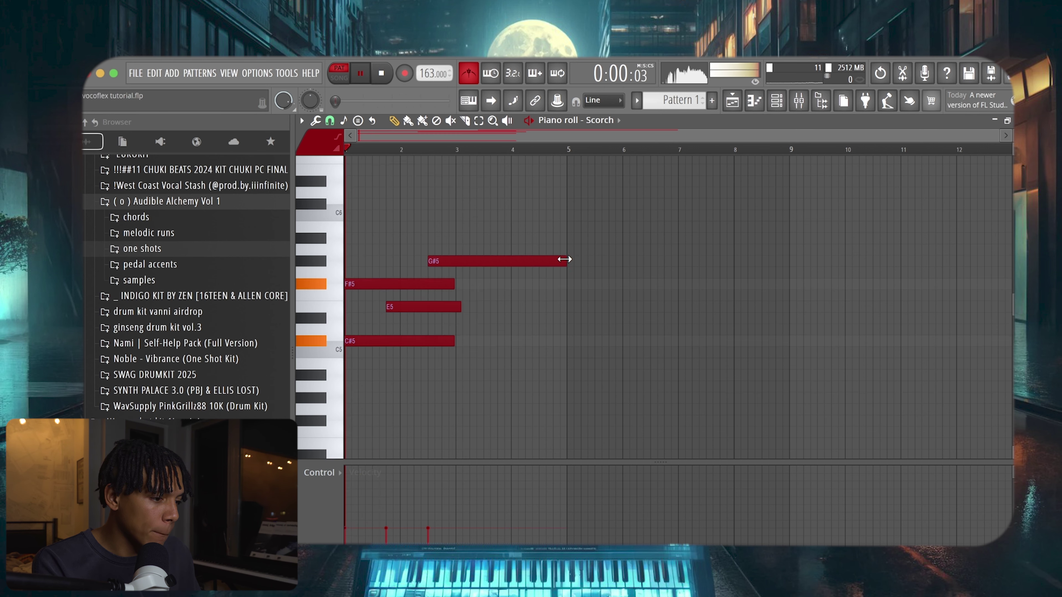
# Extend the A3, C#5, F#5 and E5 notes of the first chord to end at bar 5
pyautogui.scroll(-3, 564, 258)
pyautogui.keyDown('super'); pyautogui.moveTo(402, 211); pyautogui.dragTo(412, 481); pyautogui.keyUp('super')
pyautogui.moveTo(454, 404)
pyautogui.mouseDown()
pyautogui.moveTo(575, 403)
pyautogui.moveTo(576, 104)
pyautogui.moveTo(567, 237)
pyautogui.mouseUp()
pyautogui.press('c')
pyautogui.press('p')
pyautogui.scroll(-3, 560, 310)
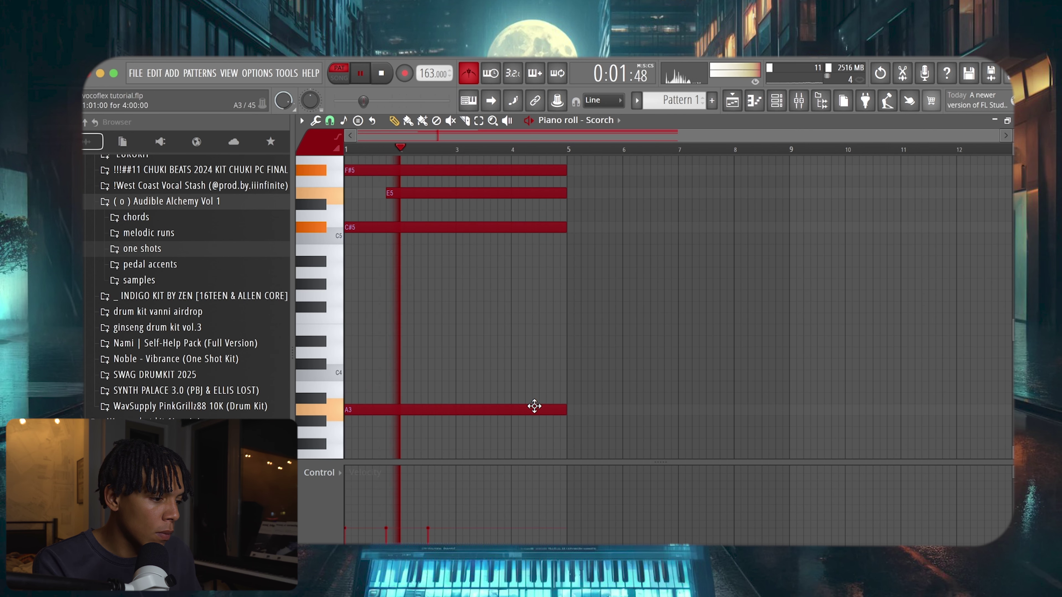
# Add a second chord with E4 and D#5 at bar 5 plus staggered E5 and B4 notes, all ending at bar 9
pyautogui.press('space')
pyautogui.click(574, 342)
pyautogui.moveTo(574, 344); pyautogui.dragTo(568, 332)
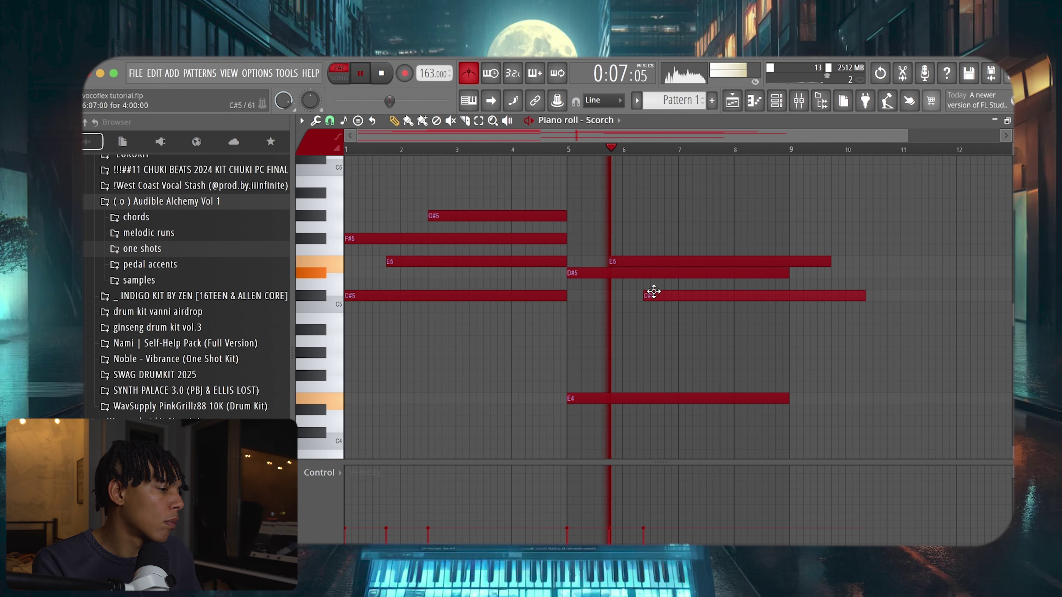
pyautogui.press('space')
pyautogui.moveTo(654, 296); pyautogui.dragTo(660, 325)
pyautogui.press('space')
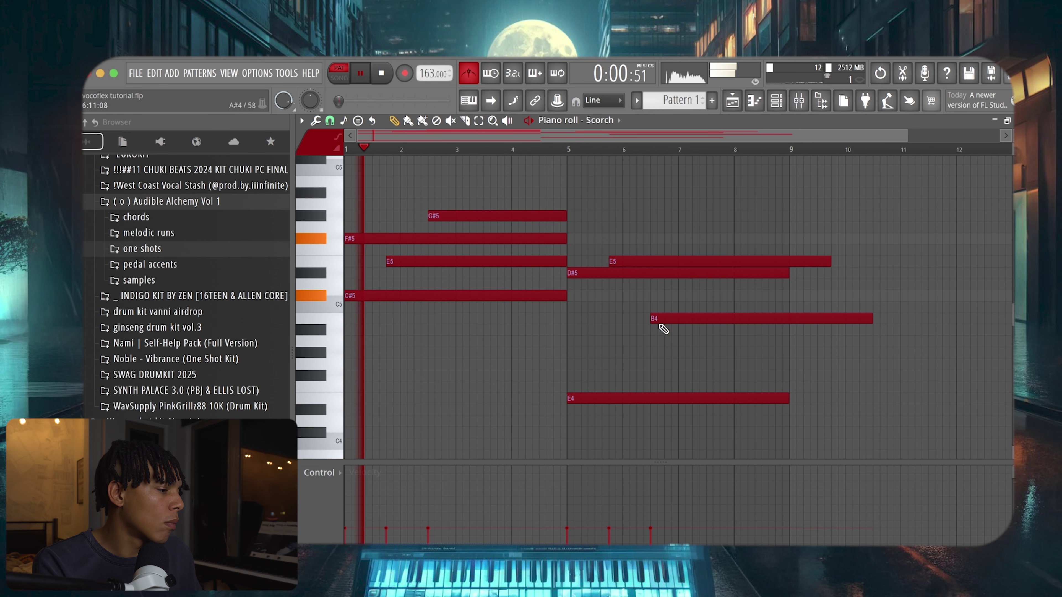
pyautogui.moveTo(801, 337); pyautogui.dragTo(796, 384)
pyautogui.press('p')
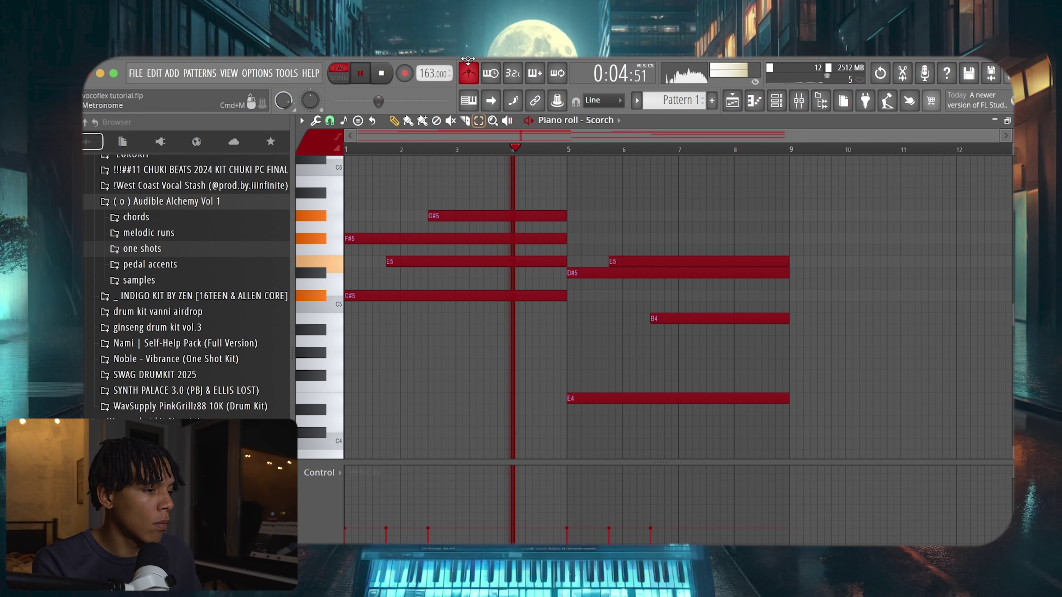
# Turn off the metronome and duplicate the two-chord progression so it repeats from bar 9 to bar 17
pyautogui.click(472, 79)
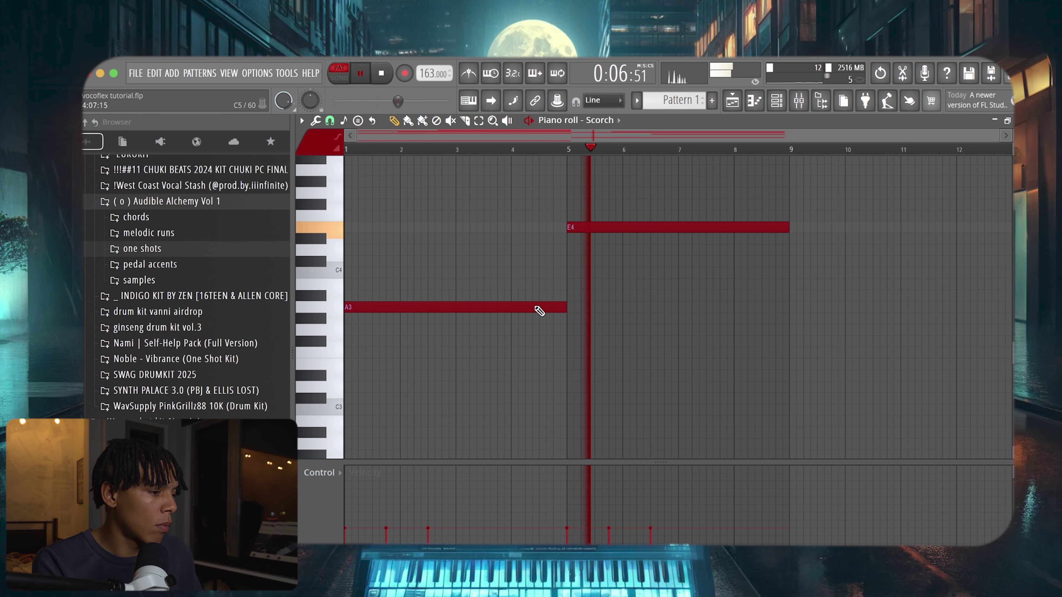
pyautogui.press('e')
pyautogui.scroll(-3, 536, 305)
pyautogui.click(527, 375)
pyautogui.press('p')
pyautogui.scroll(2, 441, 403)
pyautogui.press('e')
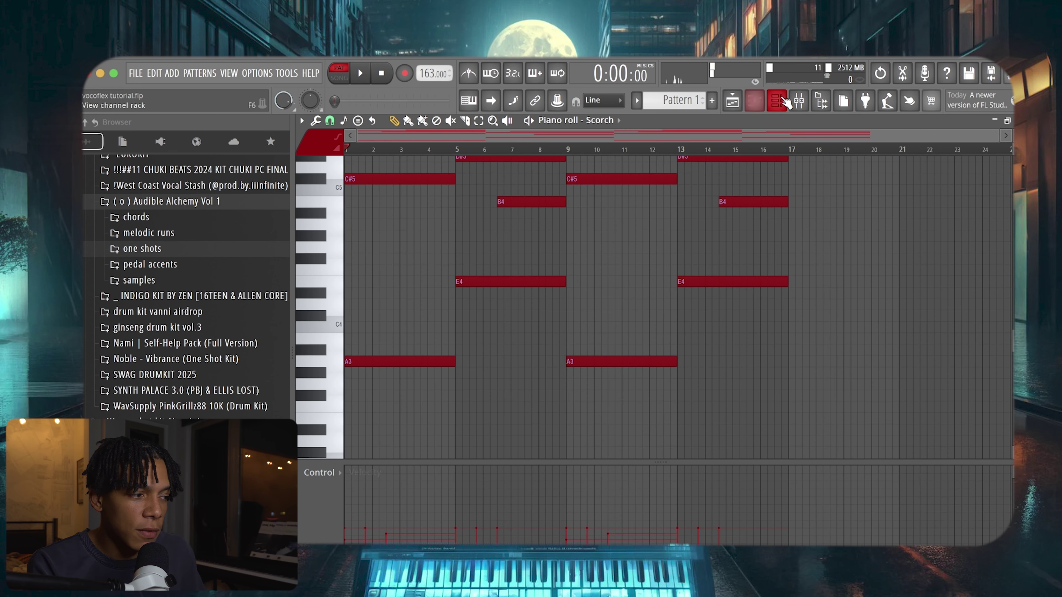
# Load the Portal effect into slot 4 of mixer track Insert 8
pyautogui.press('F6')
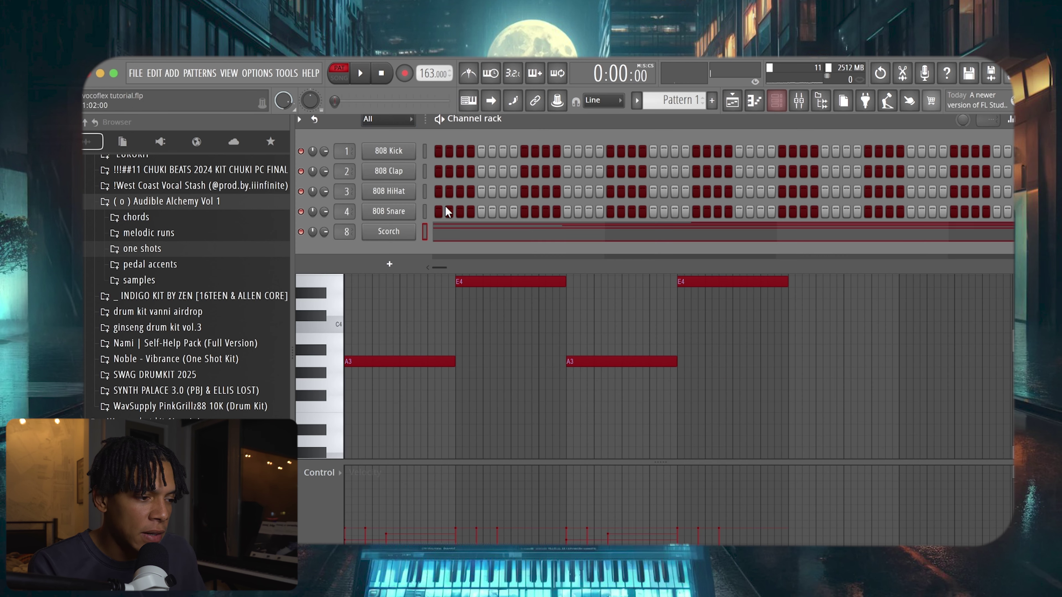
pyautogui.click(798, 100)
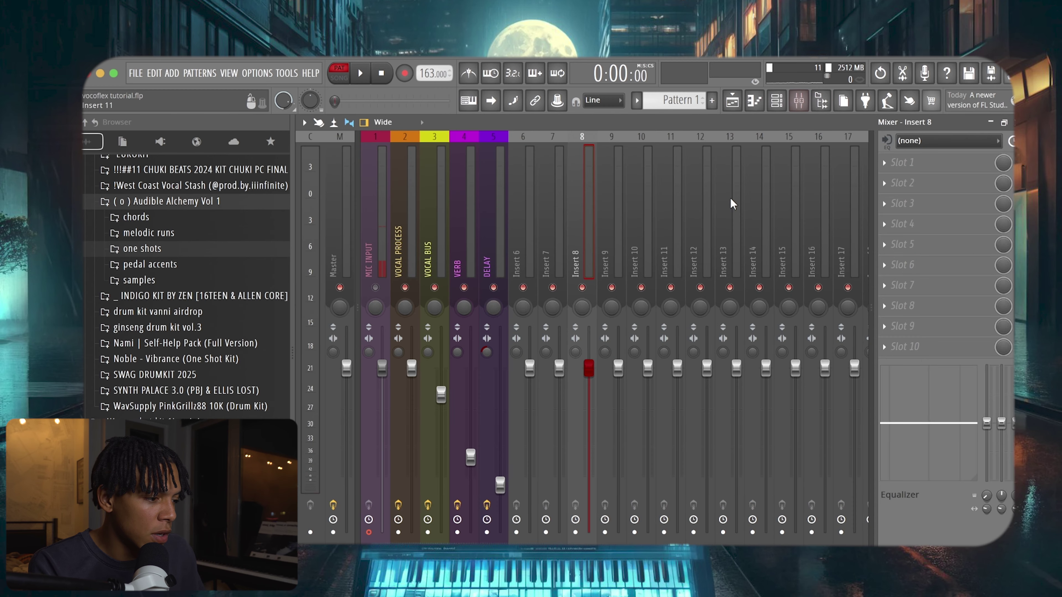
pyautogui.click(902, 224)
pyautogui.click(395, 77)
pyautogui.doubleClick(361, 239)
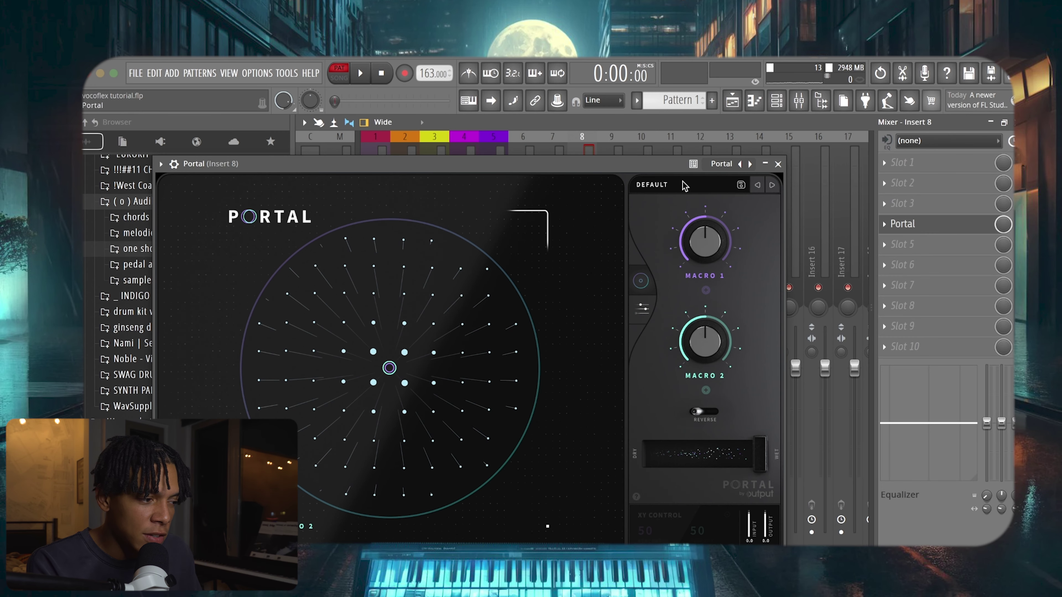
# Apply Portal's Chordal Clouds preset from Stretch & Smear and set its dry/wet mix to 47 percent during playback
pyautogui.click(683, 185)
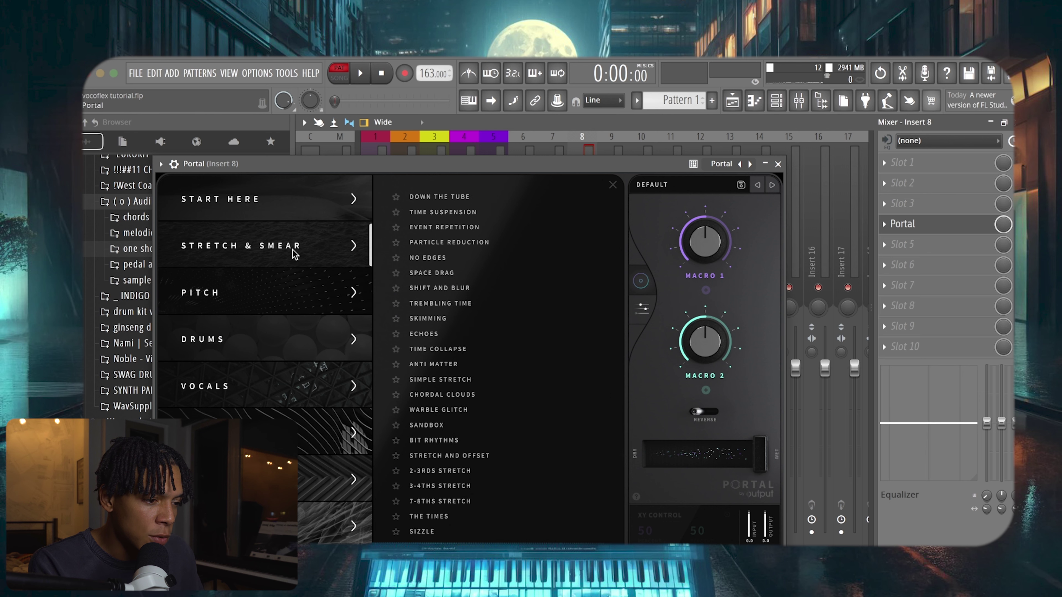
pyautogui.click(459, 395)
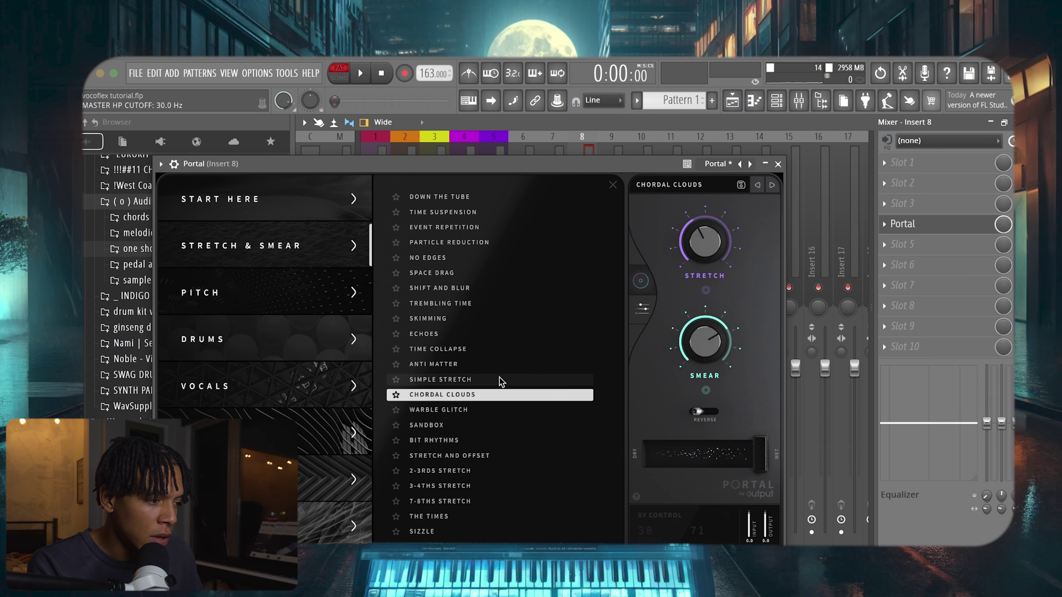
pyautogui.press('space')
pyautogui.moveTo(765, 464); pyautogui.dragTo(706, 466)
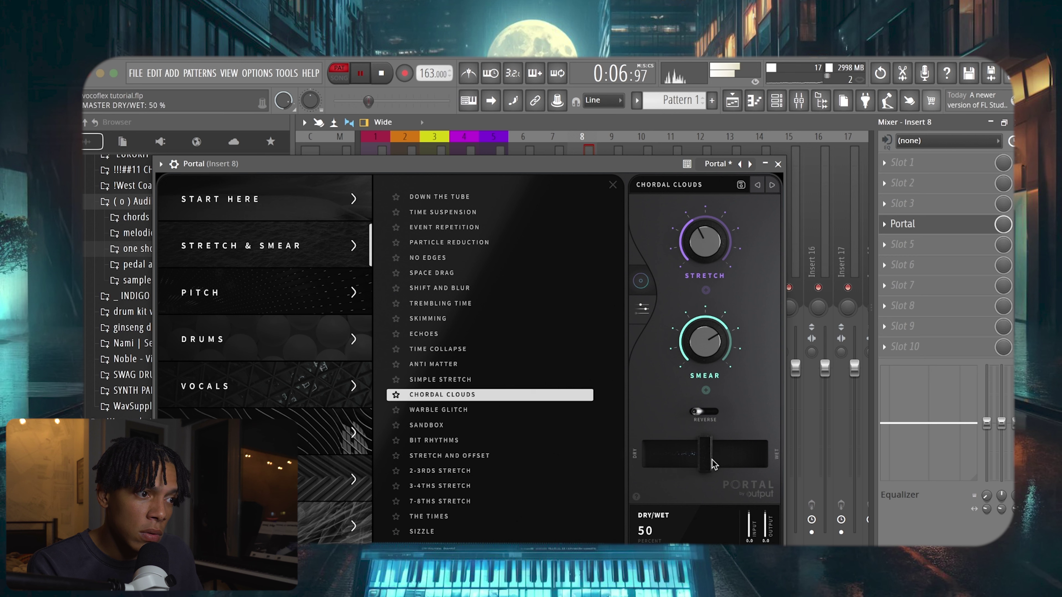
pyautogui.moveTo(712, 460); pyautogui.dragTo(711, 459)
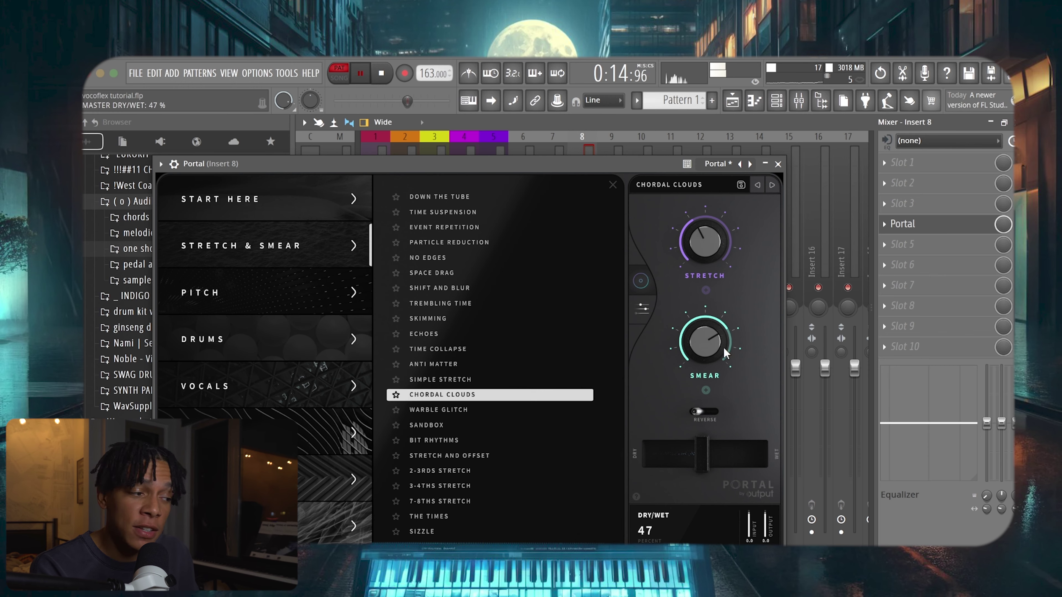
# Close Portal and repeat Pattern 1 along Track 1 of the playlist up to bar 97
pyautogui.click(779, 164)
pyautogui.click(902, 244)
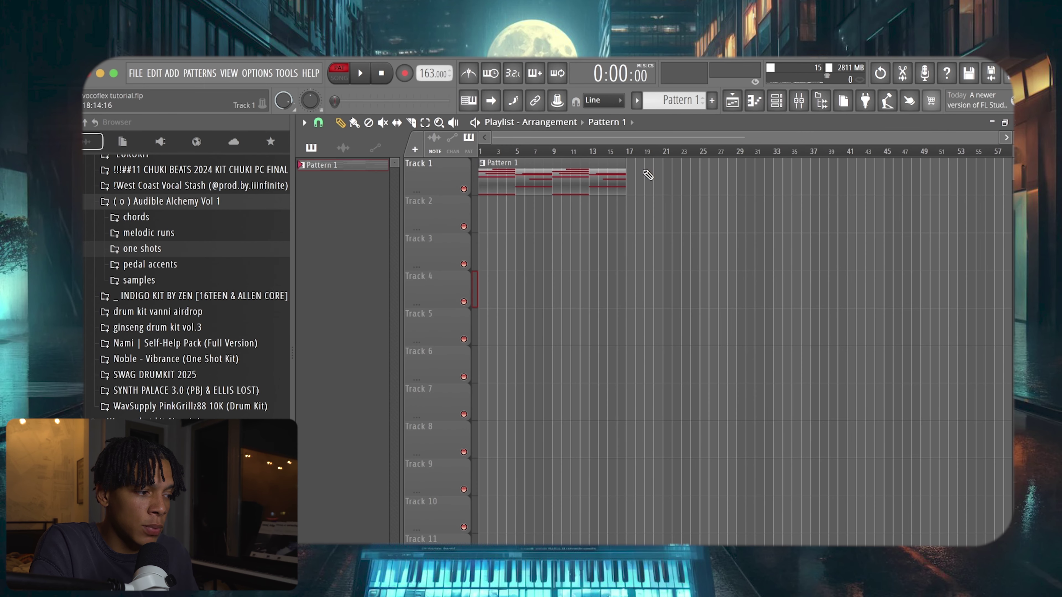
pyautogui.moveTo(648, 175); pyautogui.dragTo(629, 175)
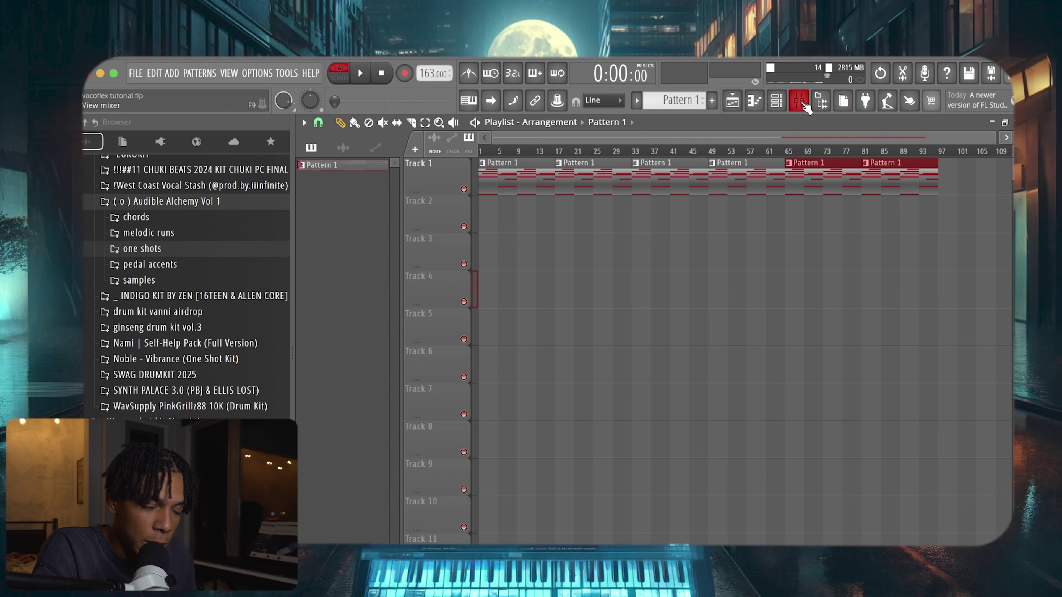
# Review the effect chains on the VOCAL BUS, VERB and DELAY mixer tracks
pyautogui.click(803, 104)
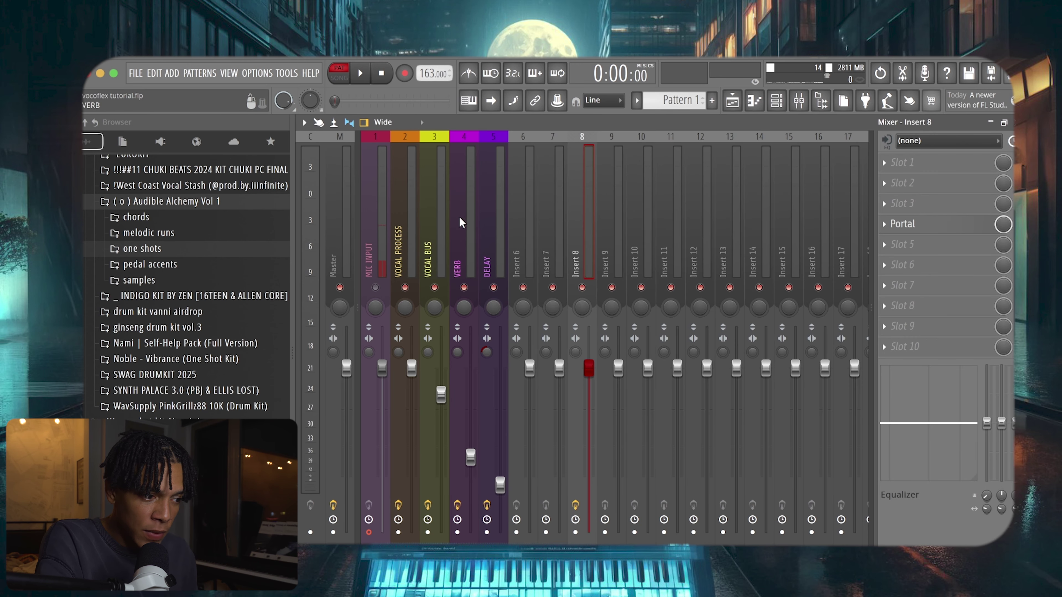
pyautogui.click(426, 228)
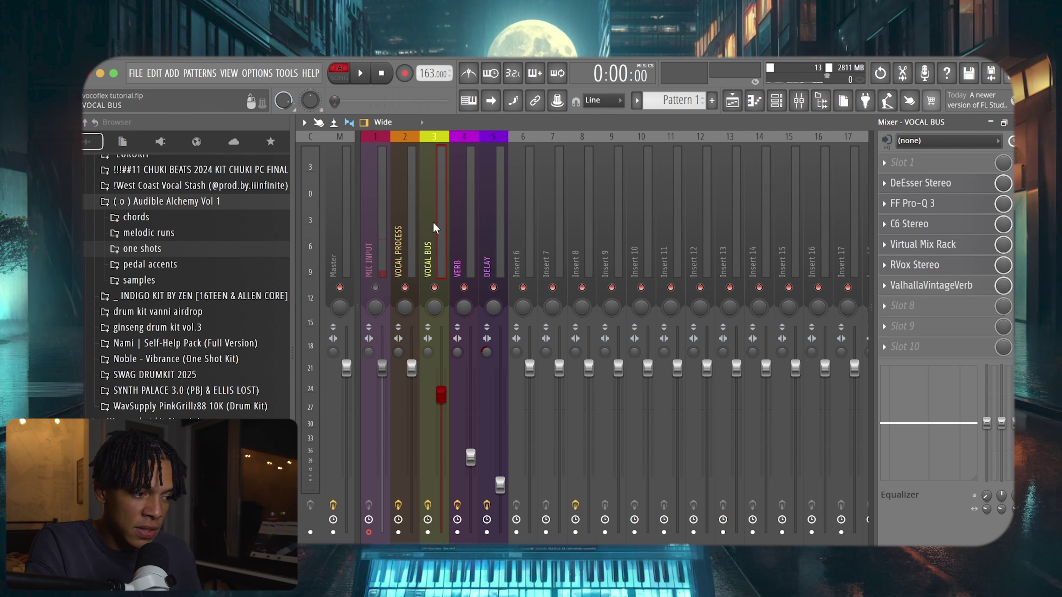
pyautogui.click(468, 232)
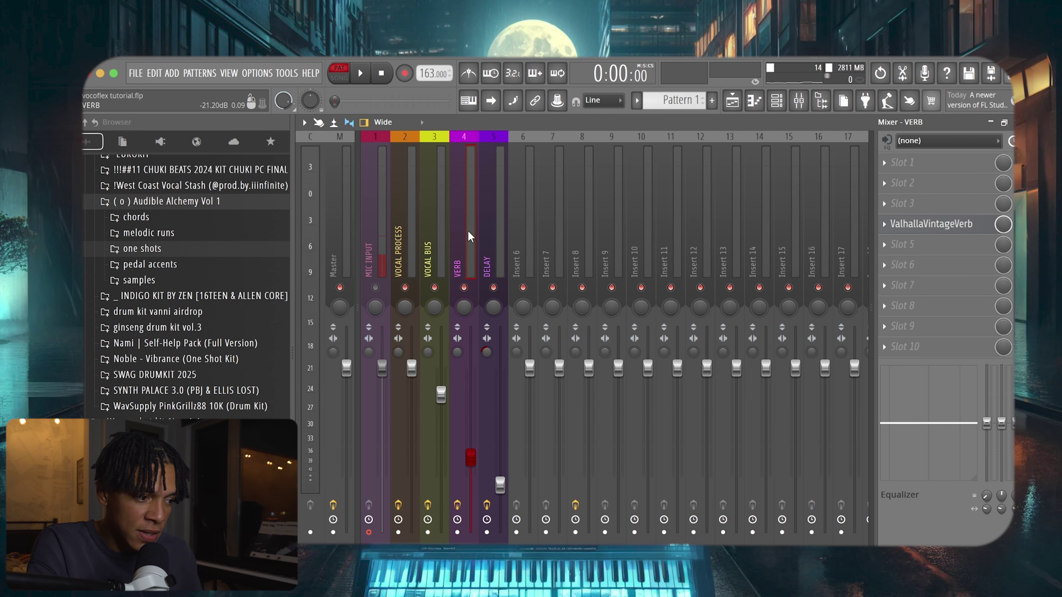
pyautogui.click(493, 235)
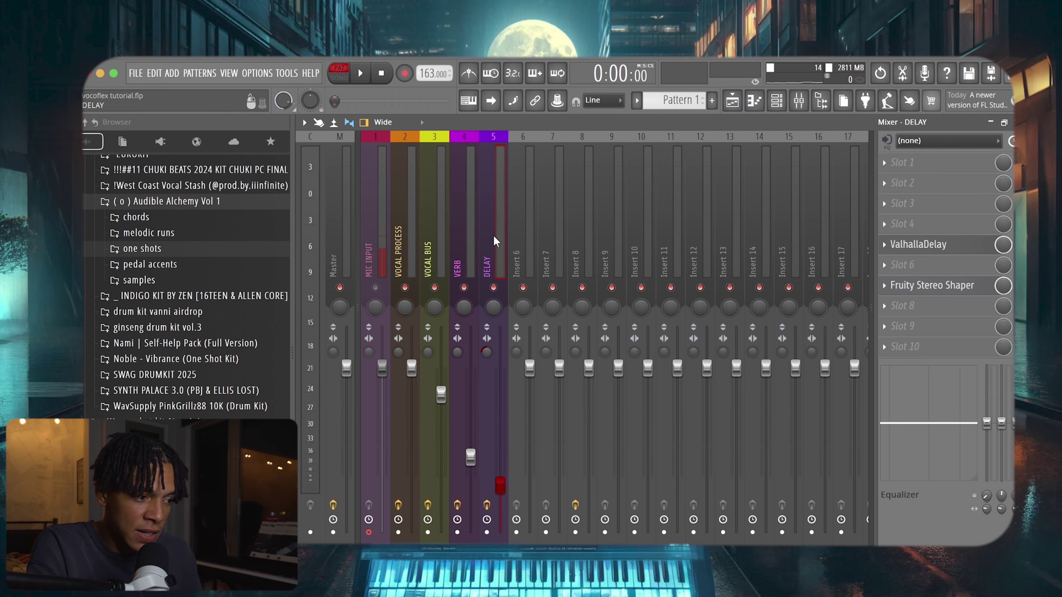
pyautogui.click(426, 217)
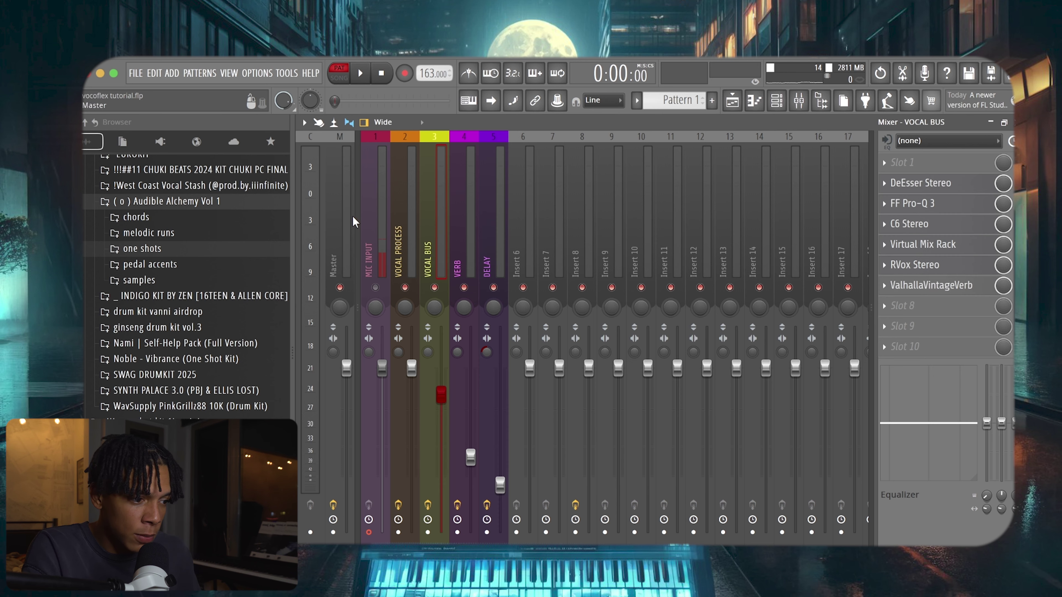
# Unmute the MIC INPUT mixer track and select the VOCAL PROCESS track
pyautogui.click(385, 230)
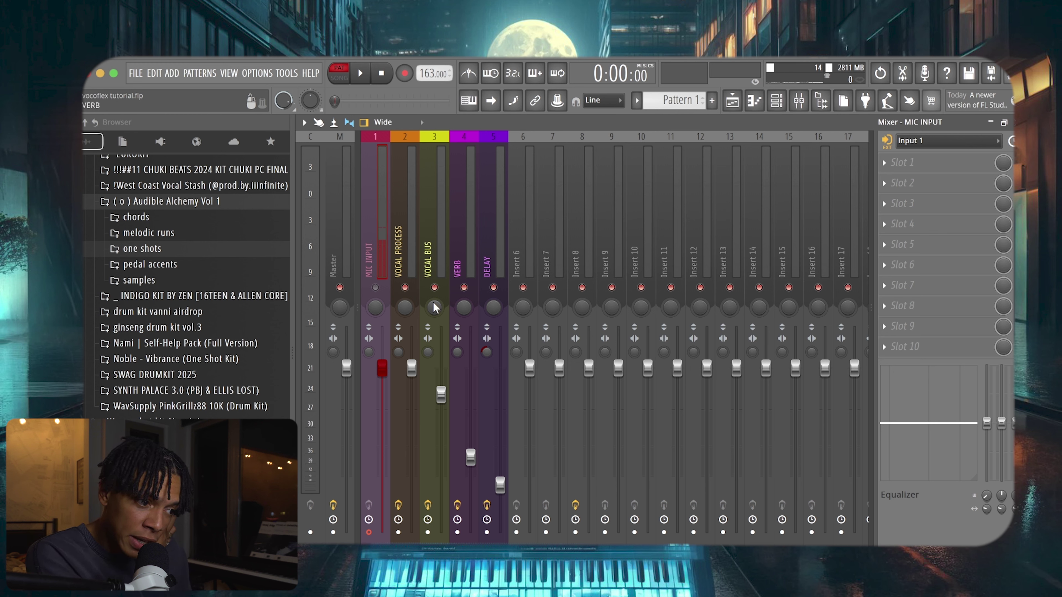
pyautogui.click(375, 288)
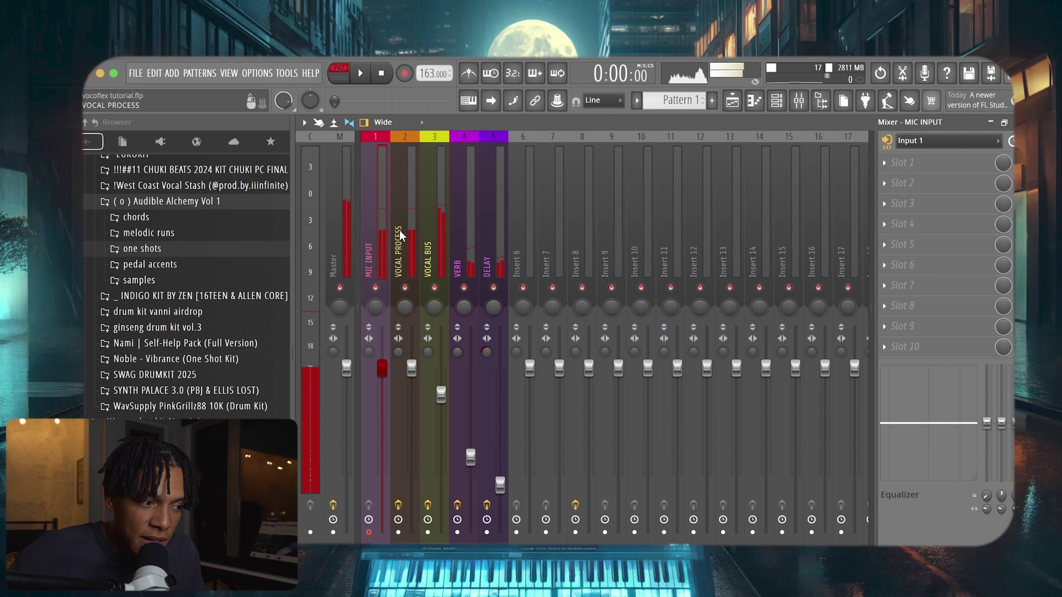
pyautogui.click(407, 222)
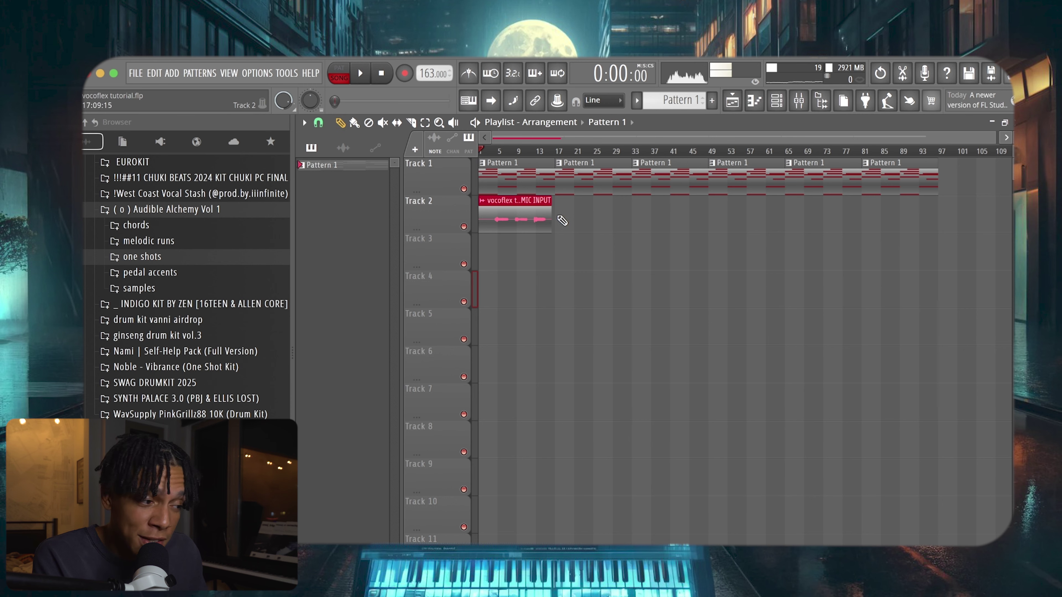
# Route the recorded MIC INPUT clip to the VOCAL PROCESS mixer track and play it back with the pattern from bar 4
pyautogui.click(798, 101)
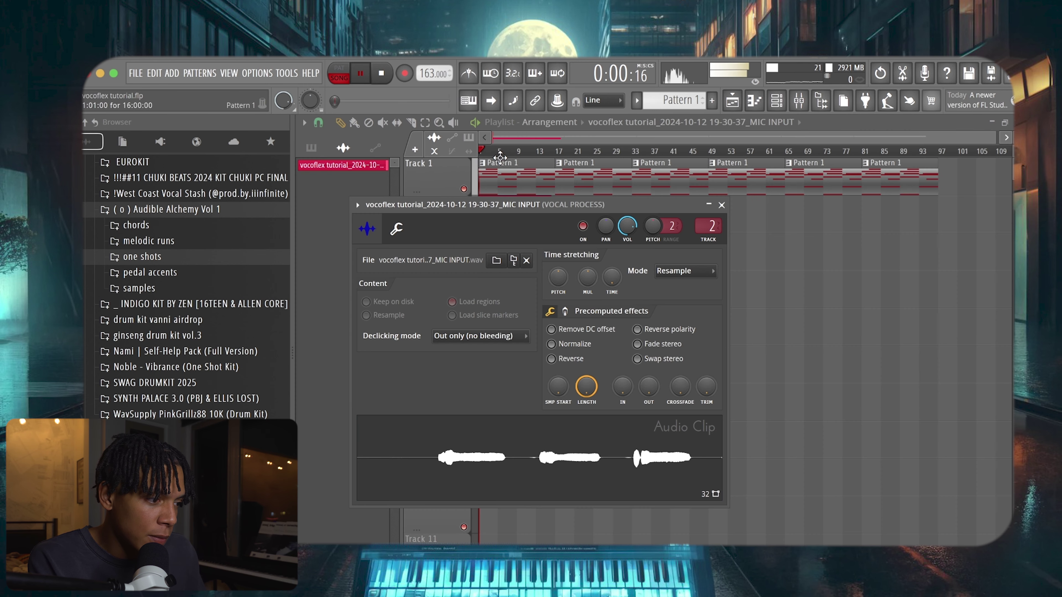
pyautogui.click(501, 159)
pyautogui.moveTo(501, 154); pyautogui.dragTo(495, 153)
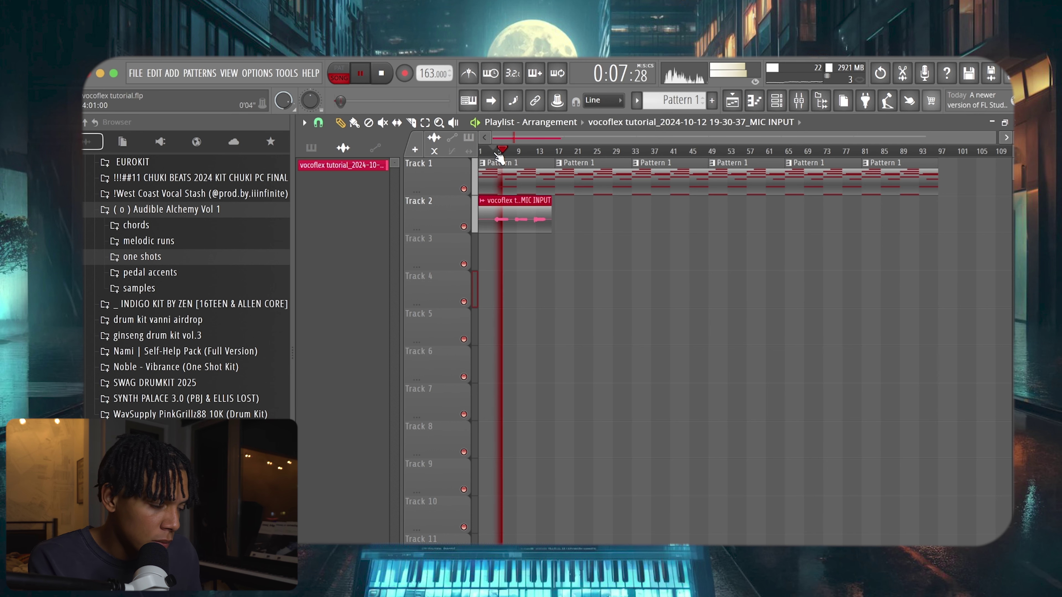
pyautogui.click(799, 100)
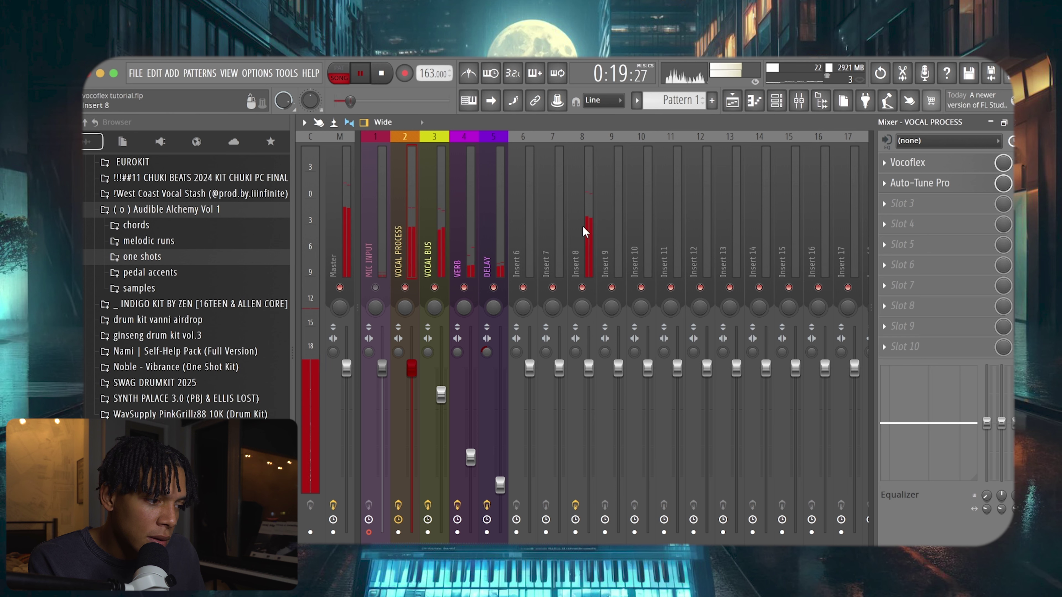
pyautogui.press('space')
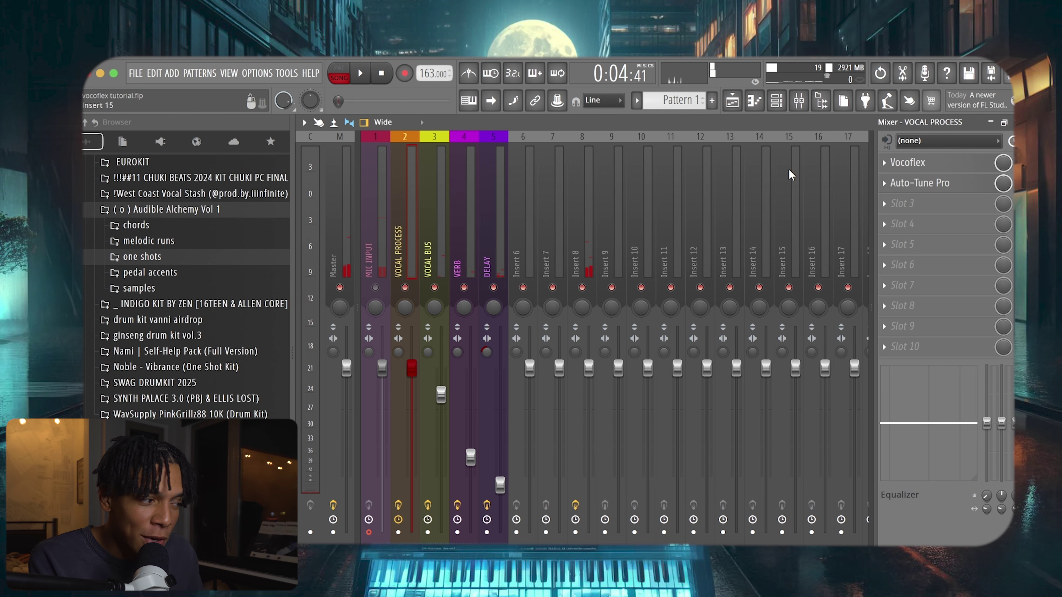
# Load the Gentle Anime Female voice in the Vocoflex plugin on the VOCAL PROCESS mixer track
pyautogui.click(979, 169)
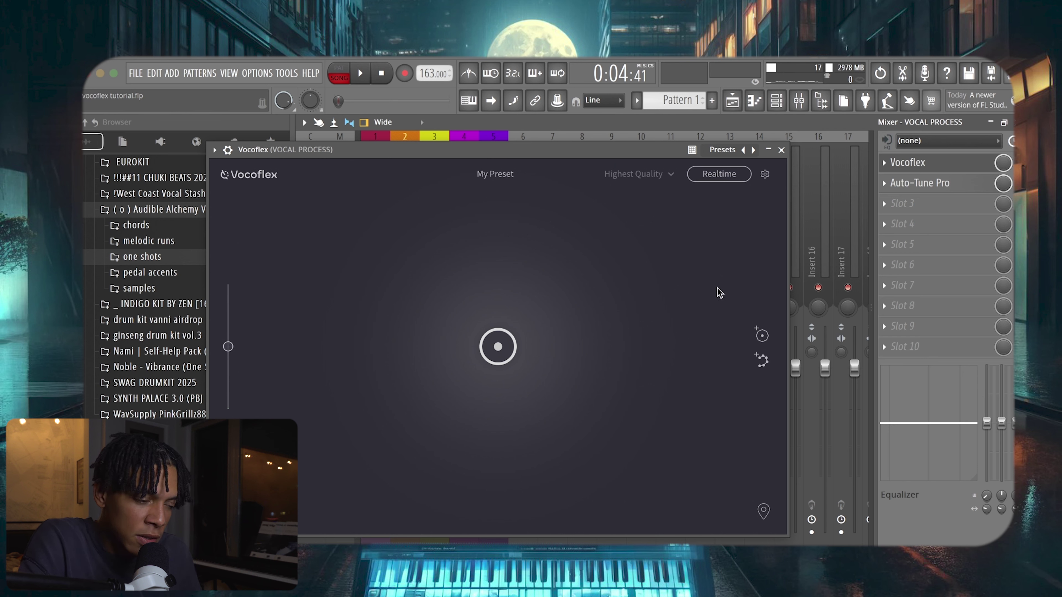
pyautogui.click(501, 176)
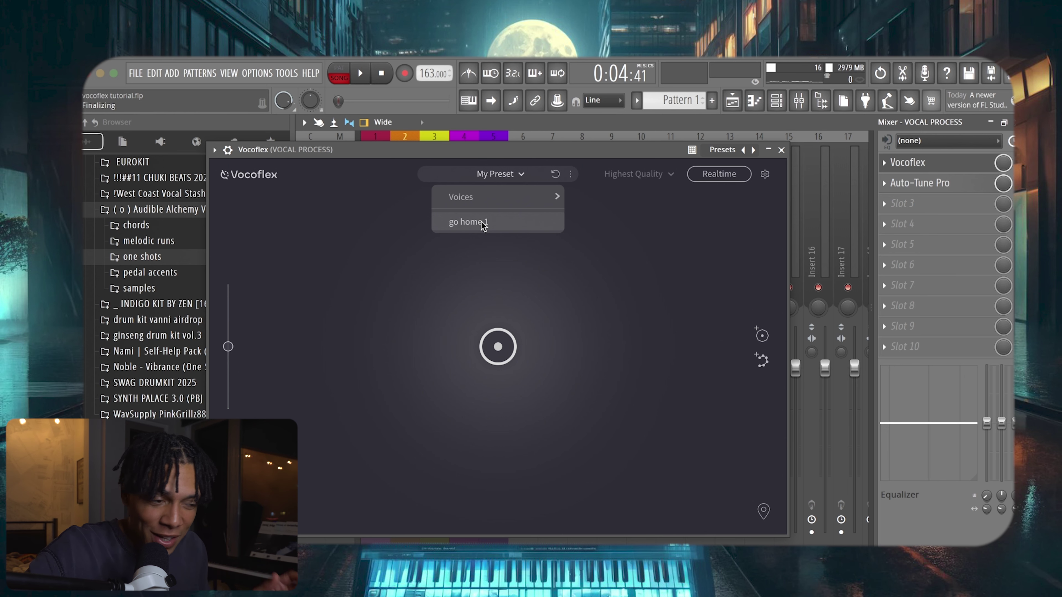
pyautogui.moveTo(505, 209)
pyautogui.scroll(-3, 626, 510)
pyautogui.scroll(-5, 627, 508)
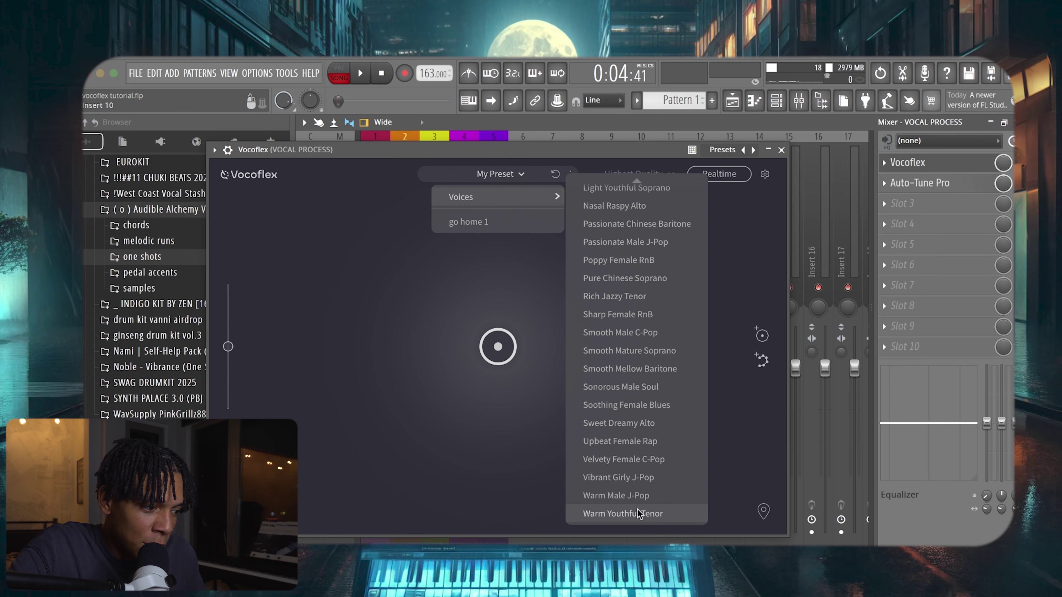
pyautogui.scroll(5, 636, 212)
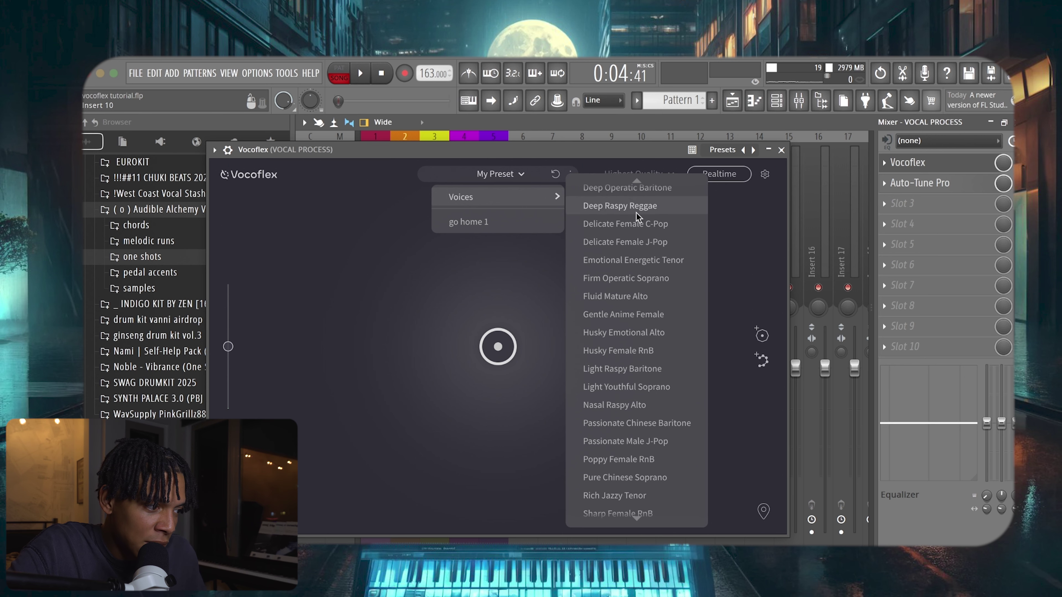
pyautogui.click(639, 314)
pyautogui.click(501, 347)
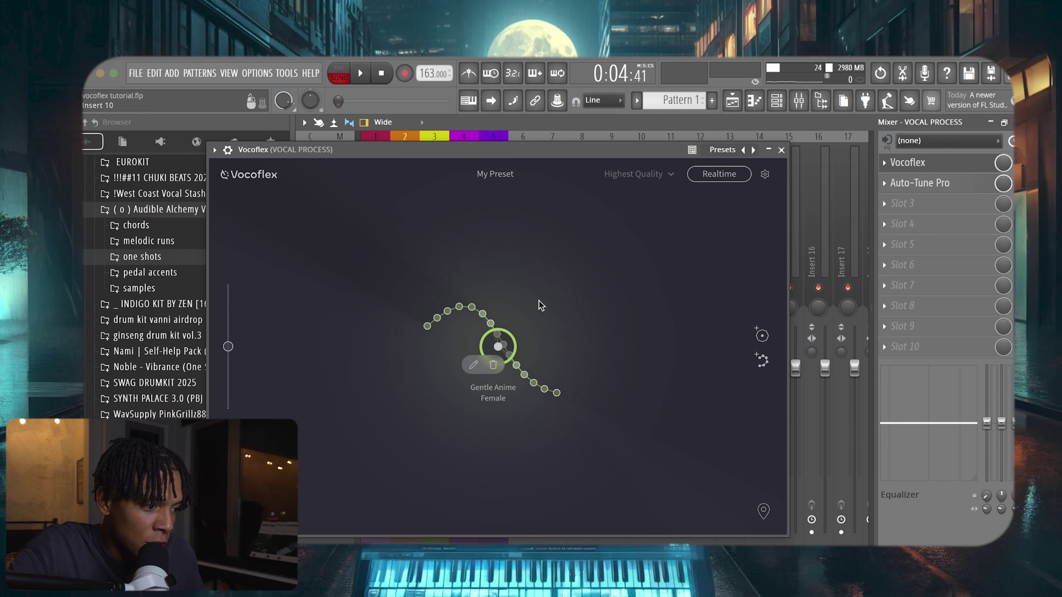
# Place the Vocoflex cursor above the Gentle Anime Female curve, set the pitch shift to +12, and return to the playlist
pyautogui.moveTo(499, 351); pyautogui.dragTo(539, 293)
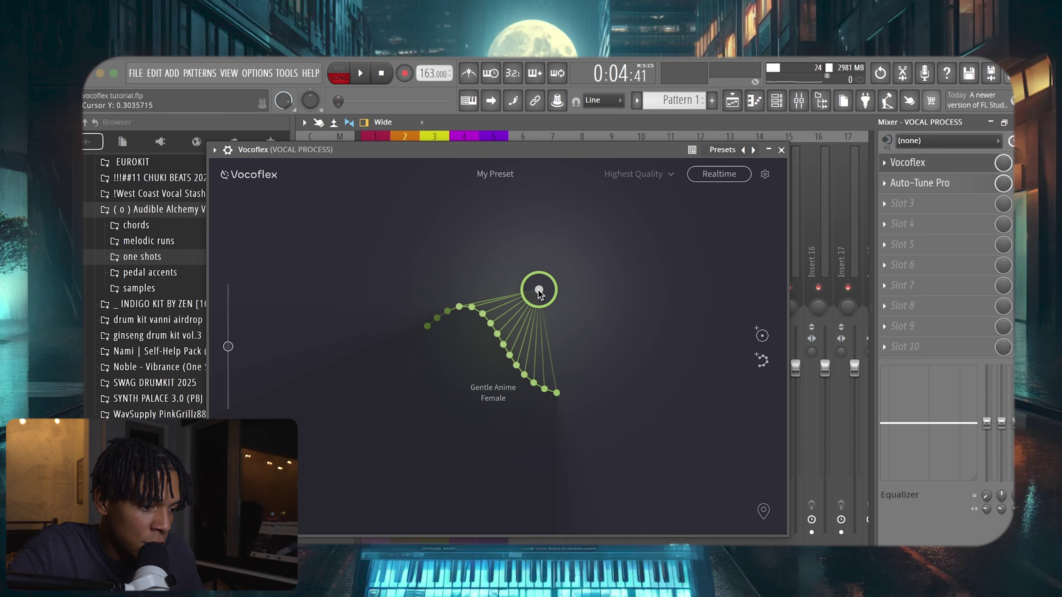
pyautogui.moveTo(302, 509); pyautogui.dragTo(332, 512)
pyautogui.click(740, 100)
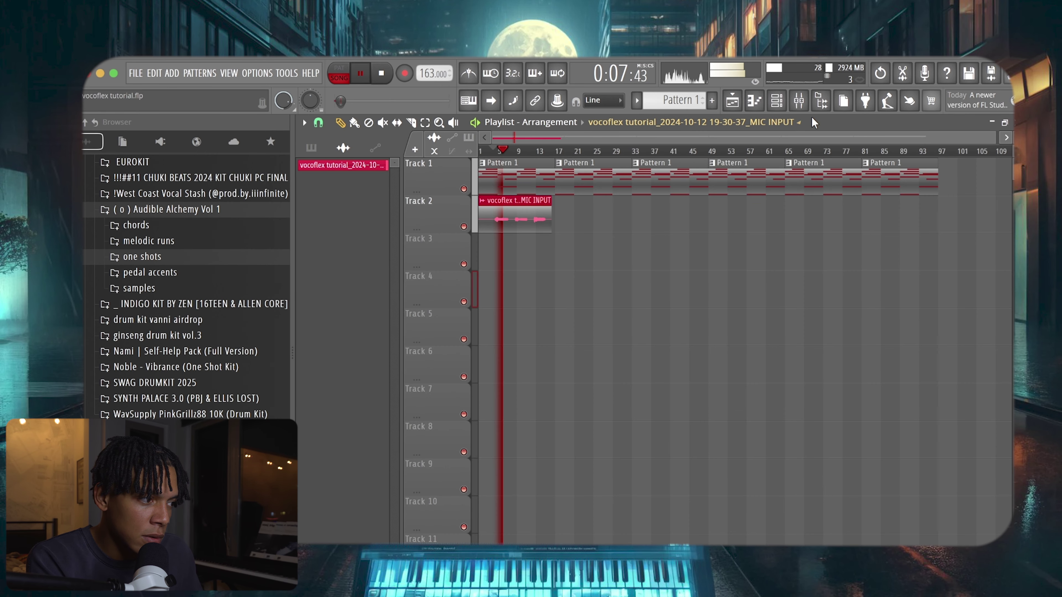
# Set the Retune Speed of Auto-Tune Pro on VOCAL PROCESS to 4 and close the plugin
pyautogui.click(798, 100)
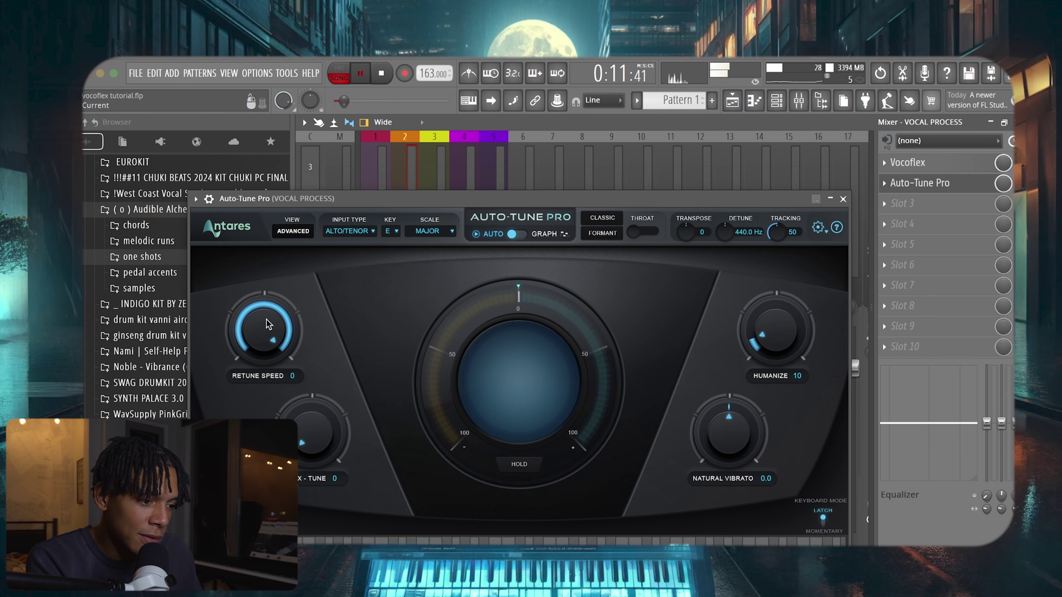
pyautogui.moveTo(265, 324); pyautogui.dragTo(263, 337)
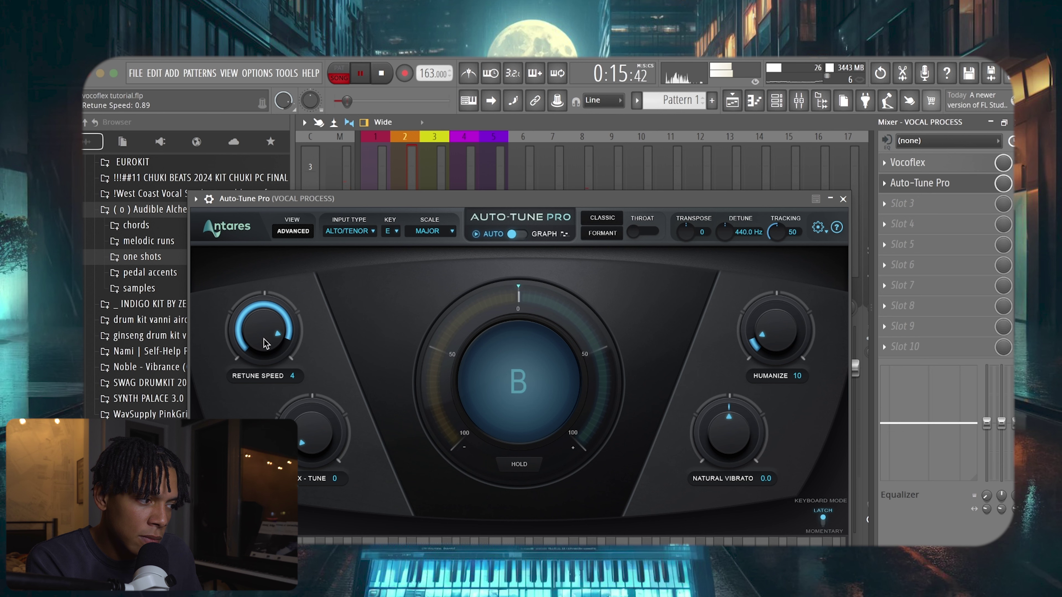
pyautogui.click(842, 199)
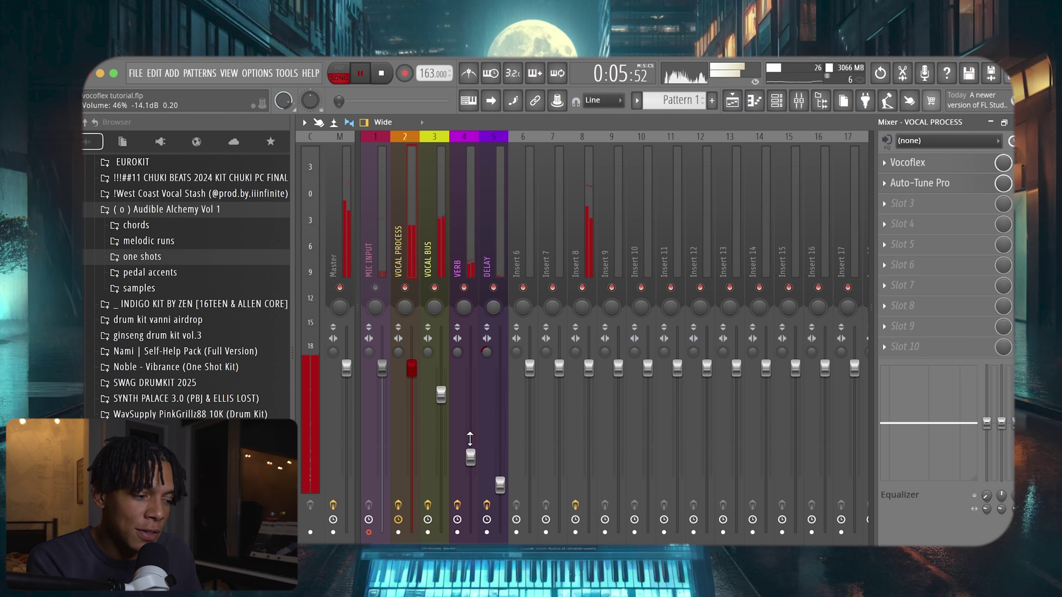
# Raise the VERB mixer track's volume to about 75% (-5.9 dB)
pyautogui.click(471, 456)
pyautogui.moveTo(470, 456); pyautogui.dragTo(470, 414)
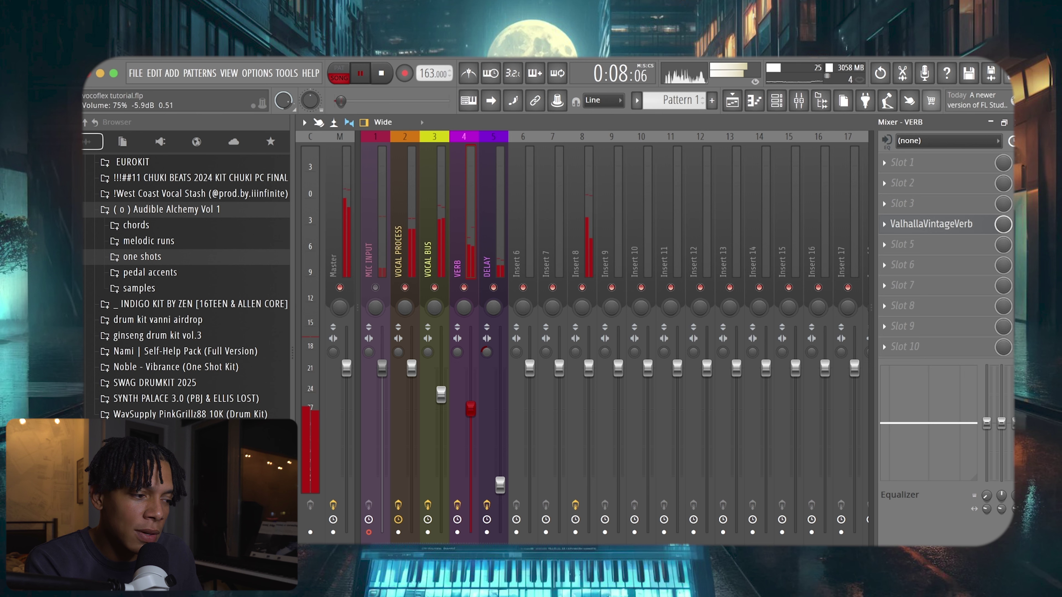
# Set the VOCAL BUS ValhallaVintageVerb decay to 1.58 s and its mix to 32.1 %, then close the plugin
pyautogui.click(439, 238)
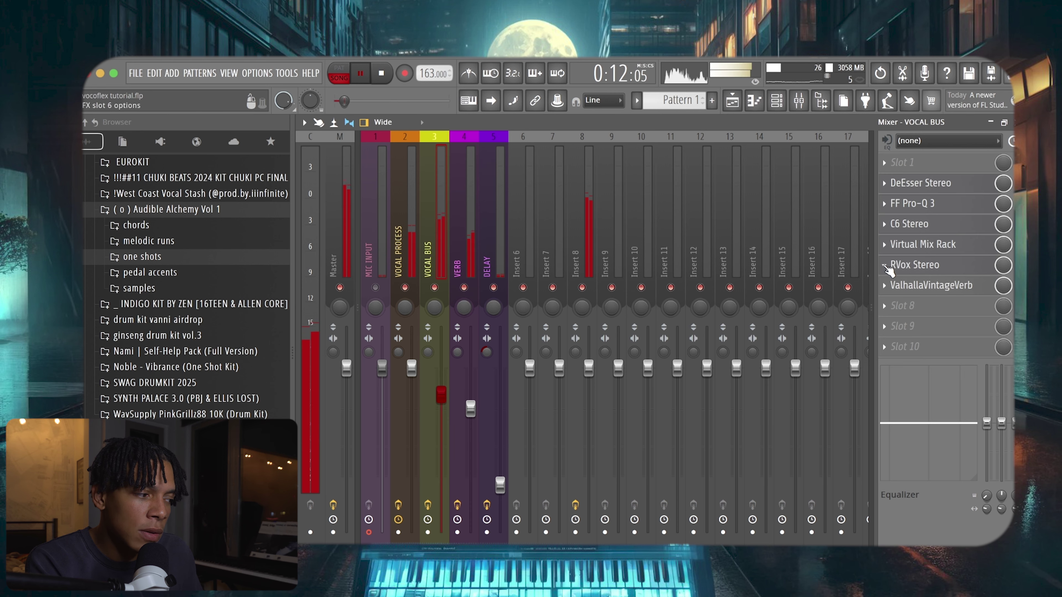
pyautogui.click(930, 285)
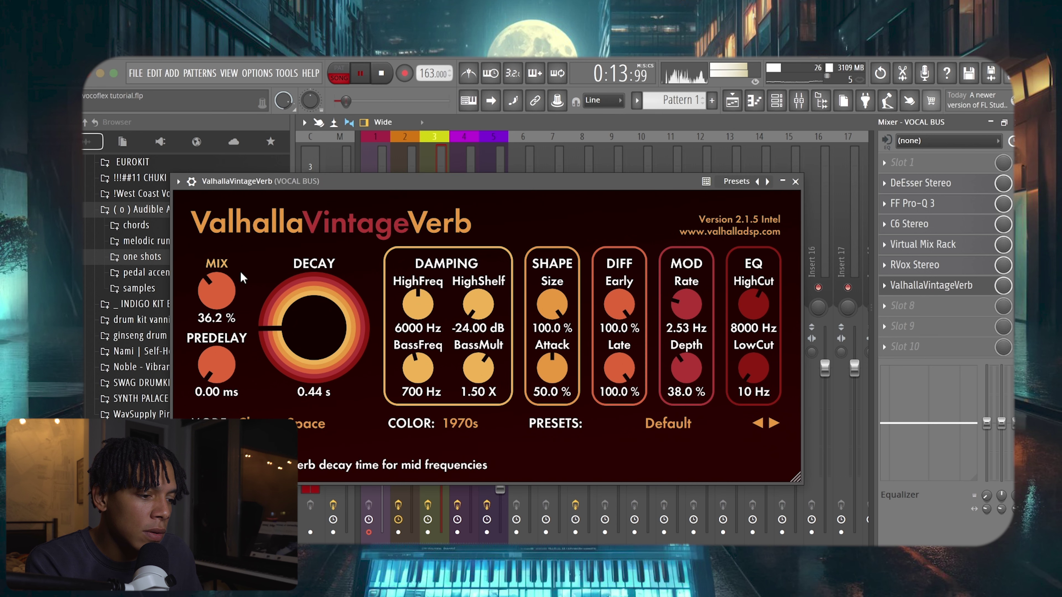
pyautogui.moveTo(291, 323); pyautogui.dragTo(295, 301)
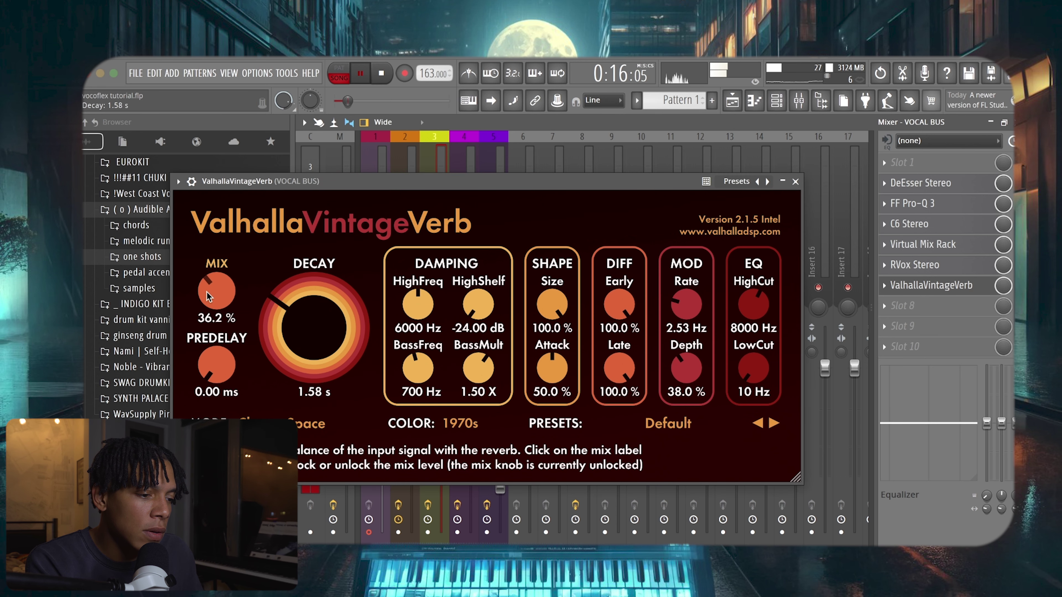
pyautogui.moveTo(205, 297); pyautogui.dragTo(204, 299)
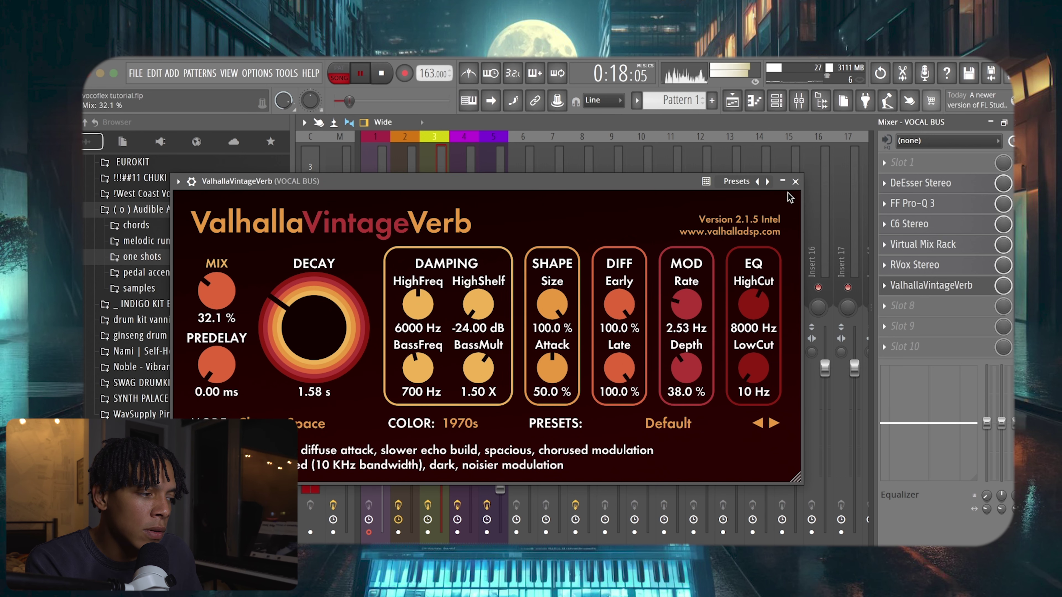
pyautogui.click(795, 181)
# Raise the DELAY mixer track's volume to slightly below the VERB level and stop playback
pyautogui.click(500, 485)
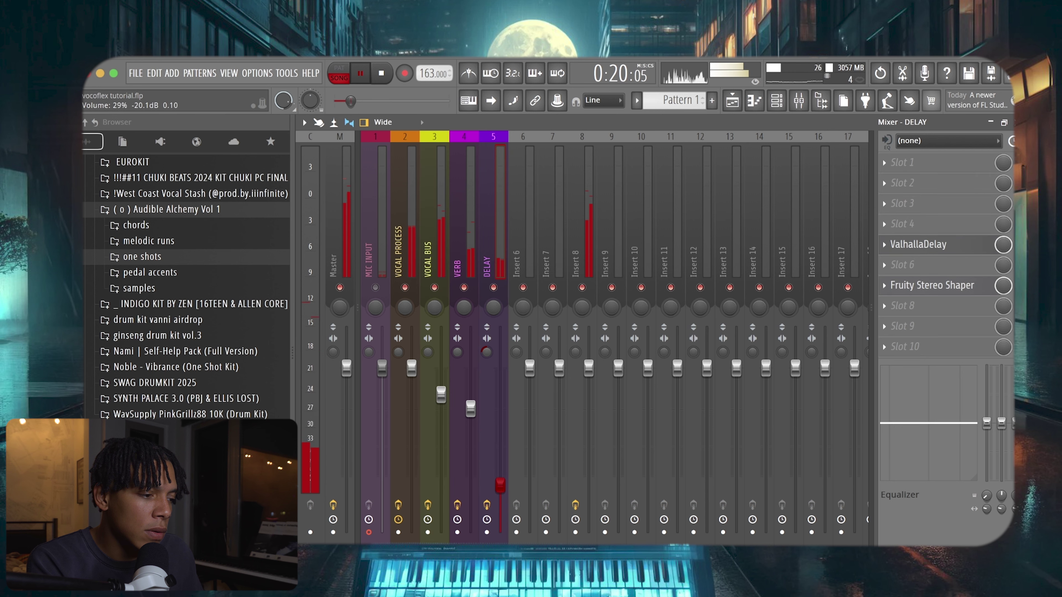
pyautogui.moveTo(499, 464); pyautogui.dragTo(500, 429)
pyautogui.press('space')
# Set the Vocoflex pitch shift on VOCAL PROCESS to 0 and play the song
pyautogui.click(398, 222)
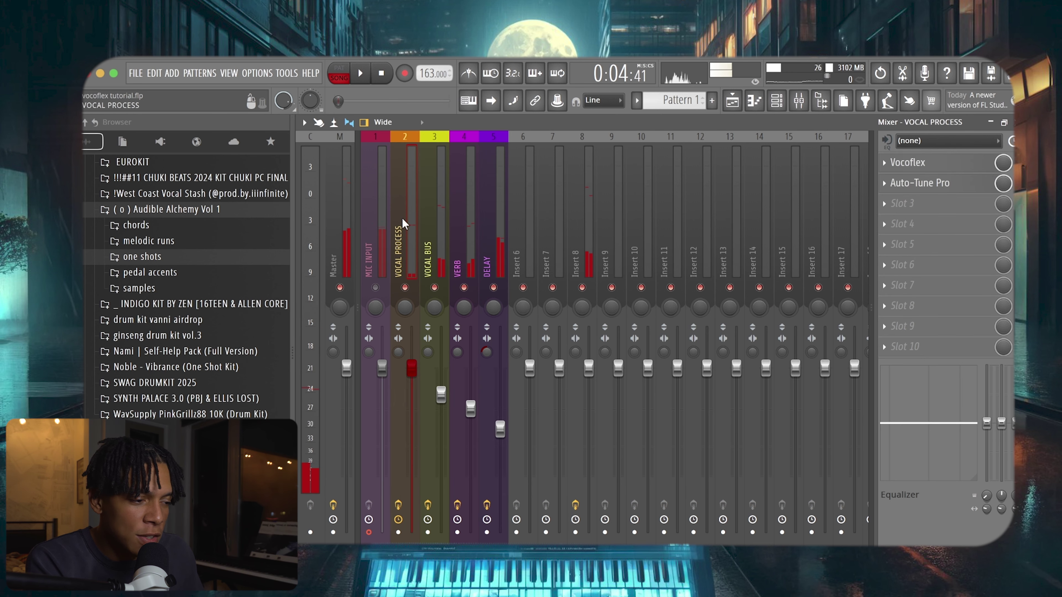
pyautogui.click(907, 162)
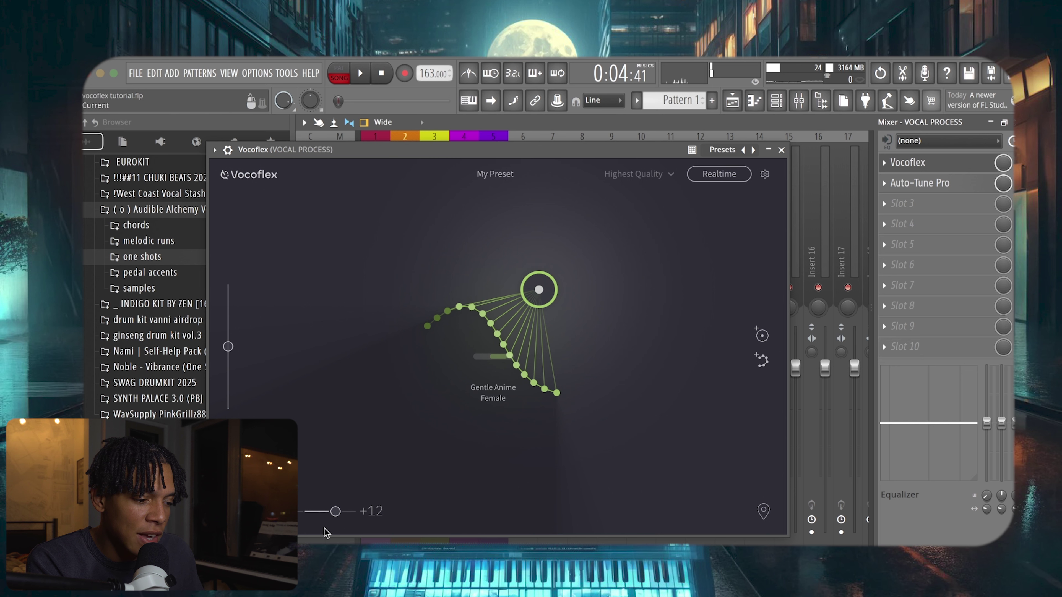
pyautogui.moveTo(301, 511); pyautogui.dragTo(304, 511)
pyautogui.press('space')
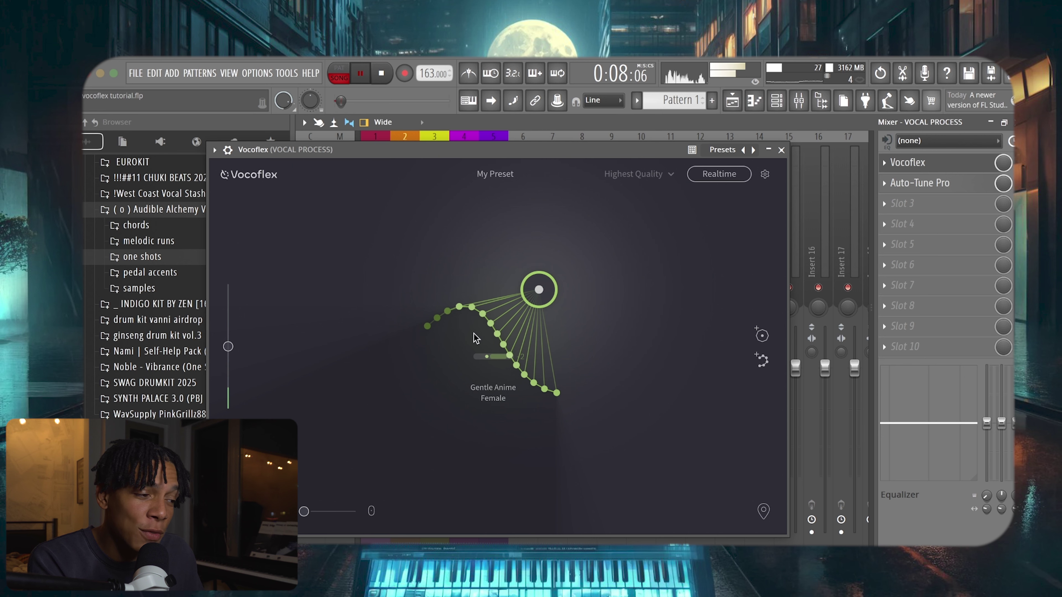
pyautogui.click(495, 174)
pyautogui.moveTo(487, 196)
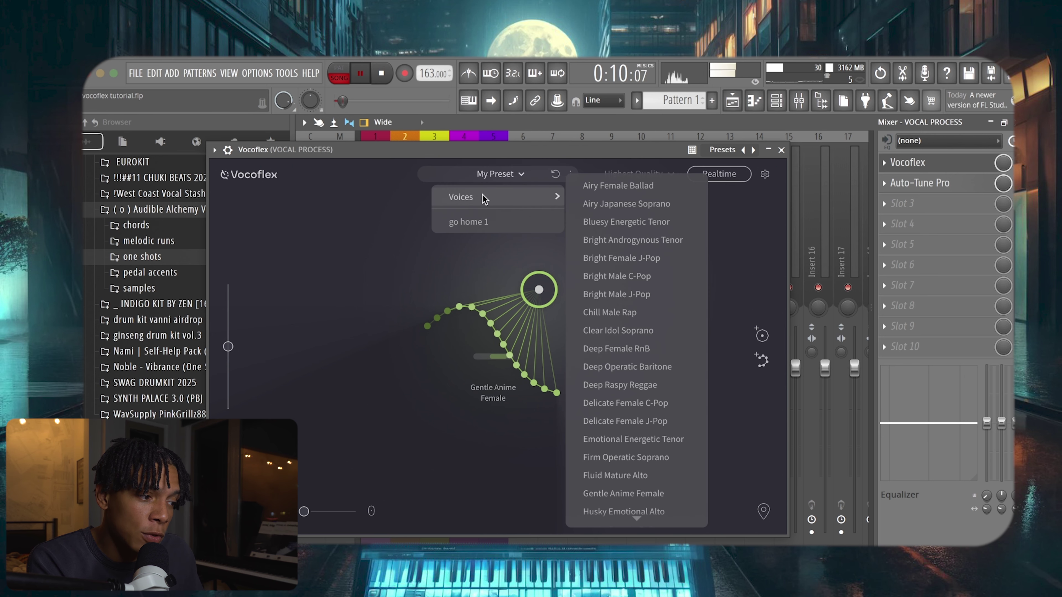
pyautogui.click(387, 253)
pyautogui.press('space')
# Try different Vocoflex cursor positions above the Gentle Anime Female curve
pyautogui.moveTo(391, 251); pyautogui.dragTo(516, 280)
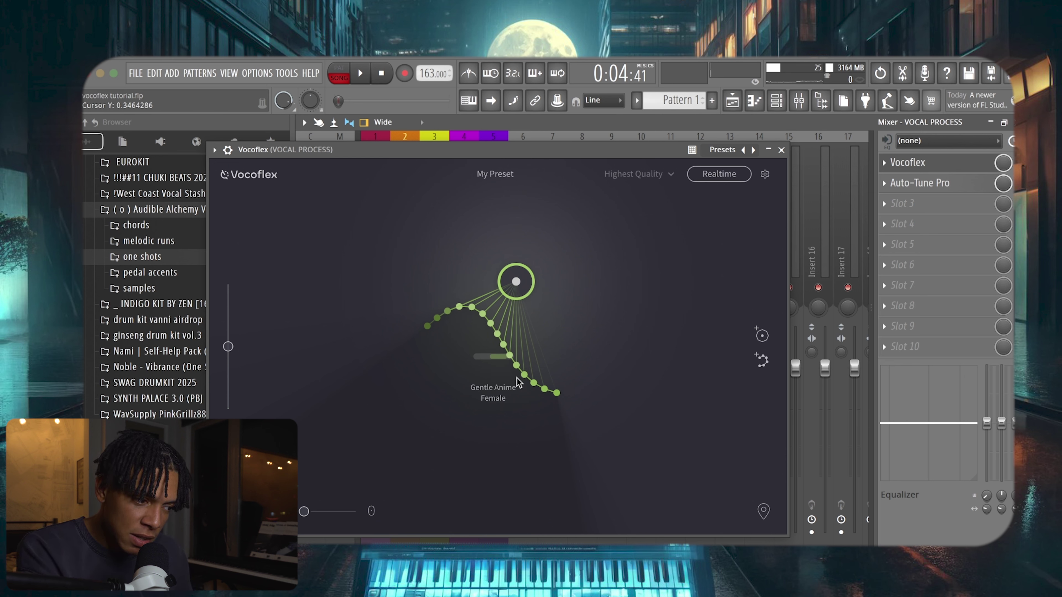
pyautogui.moveTo(517, 285); pyautogui.dragTo(546, 266)
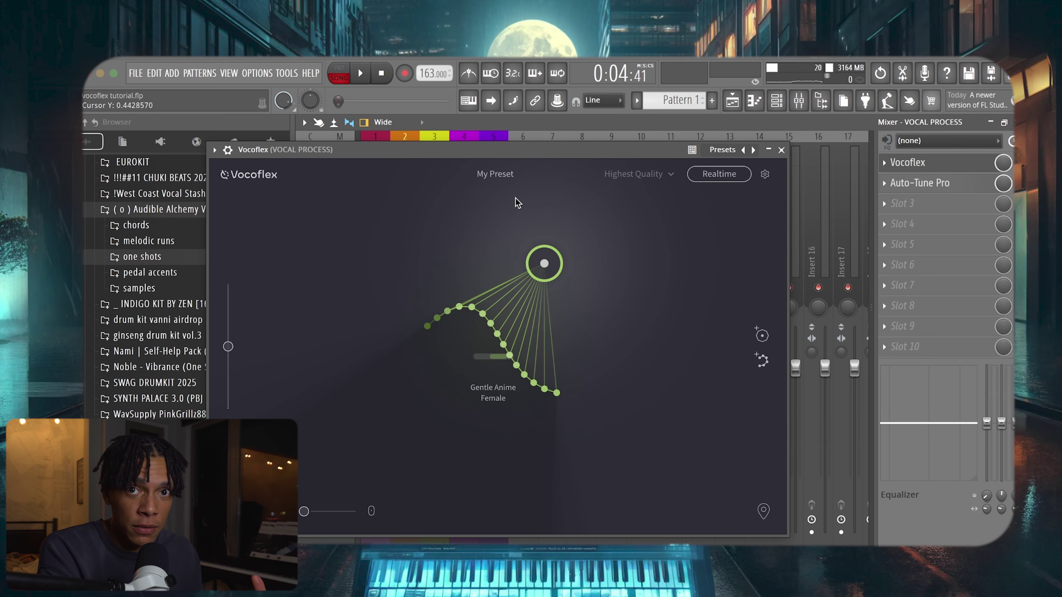
# Add the Deep Female RnB voice to Vocoflex alongside Gentle Anime Female
pyautogui.click(497, 173)
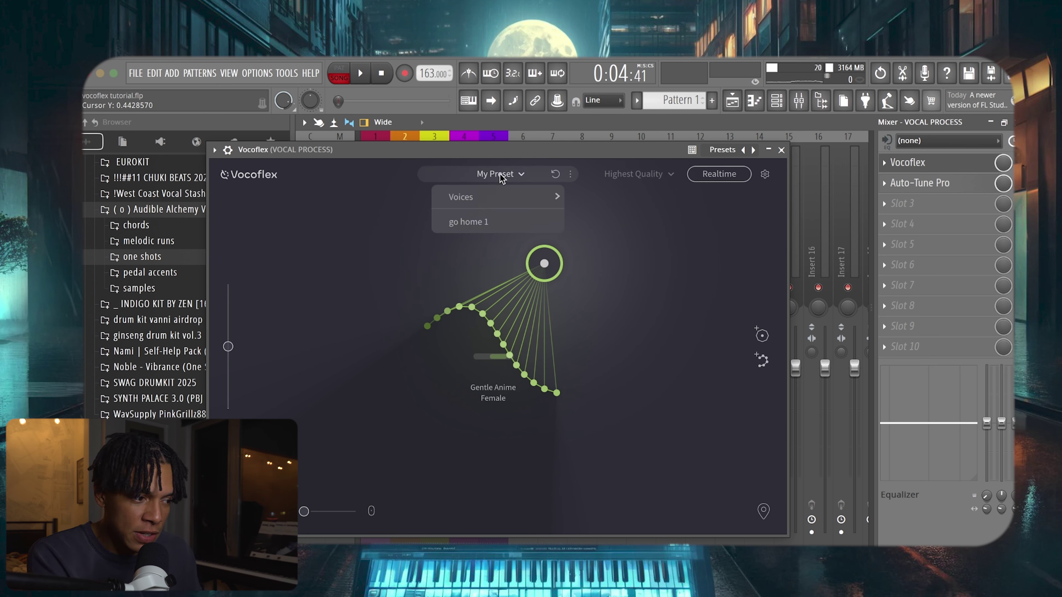
pyautogui.moveTo(547, 197)
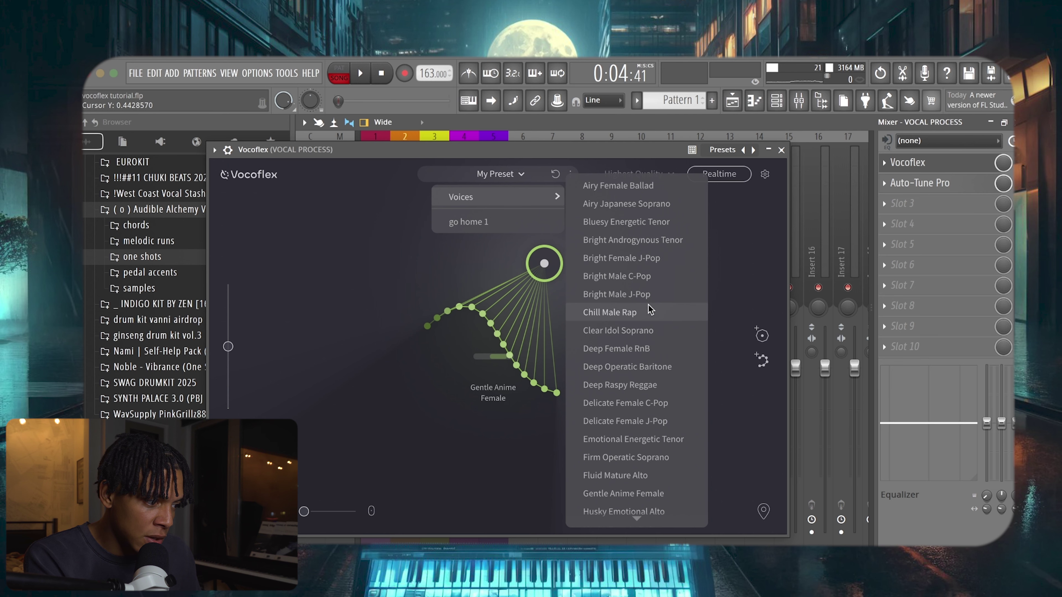
pyautogui.click(642, 349)
# Move the Vocoflex cursor beyond the outer side of the Deep Female RnB curve, away from Gentle Anime Female, and play the song
pyautogui.moveTo(543, 263); pyautogui.dragTo(463, 339)
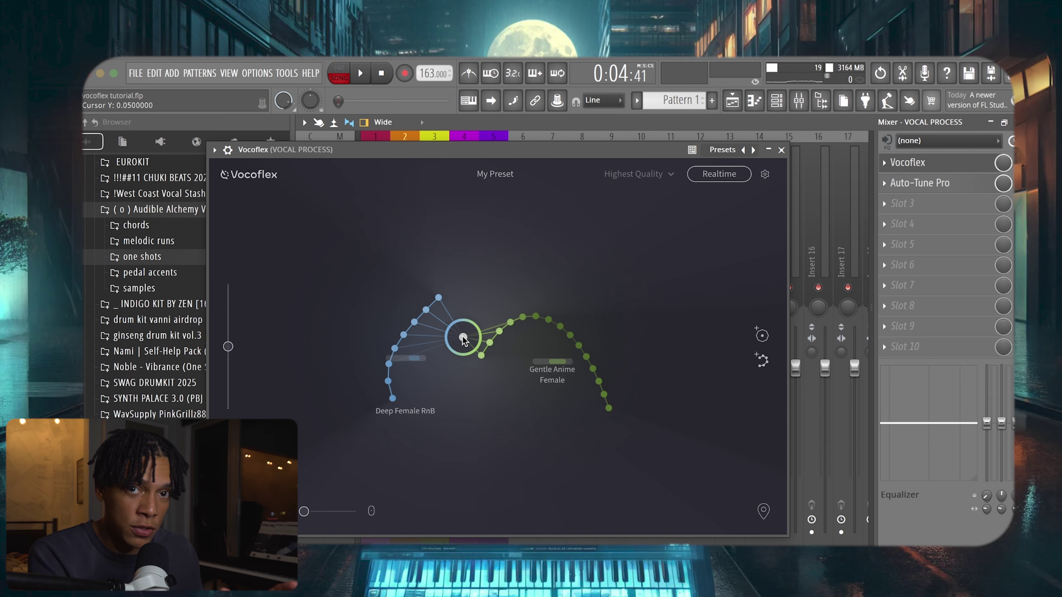
pyautogui.moveTo(463, 339); pyautogui.dragTo(329, 330)
pyautogui.press('space')
pyautogui.moveTo(329, 330); pyautogui.dragTo(340, 326)
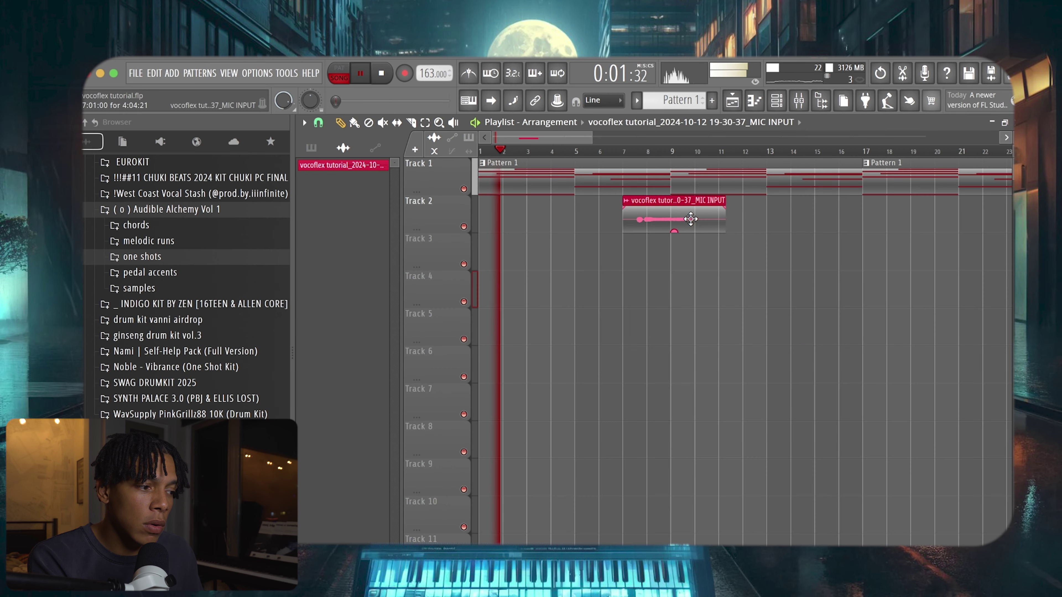
# Move the recorded MIC INPUT clip on Track 2 to bar 4 and slip its audio slightly earlier within the clip
pyautogui.moveTo(690, 218); pyautogui.dragTo(604, 212)
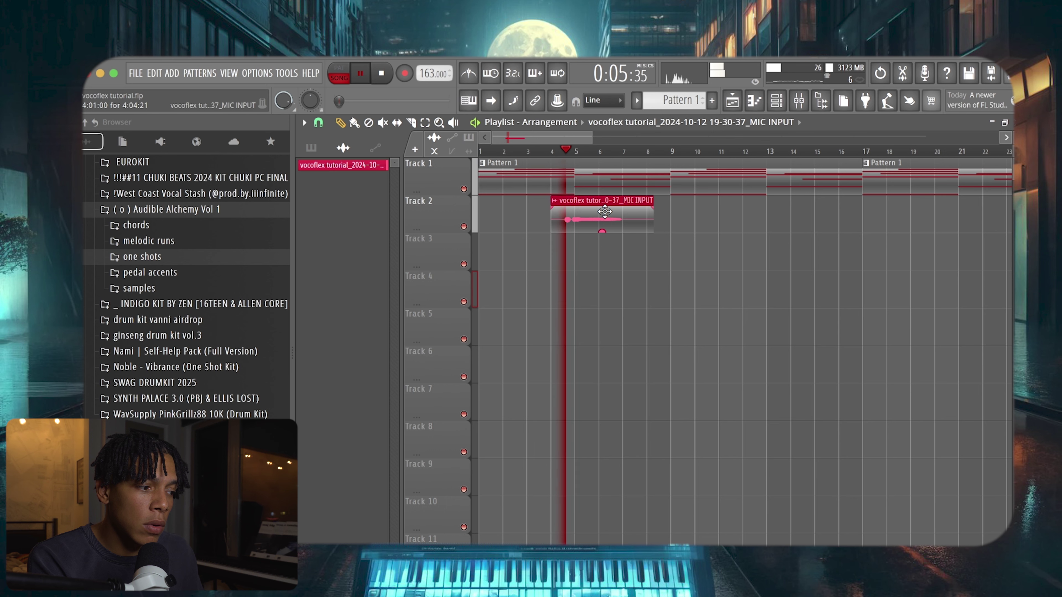
pyautogui.scroll(3, 585, 212)
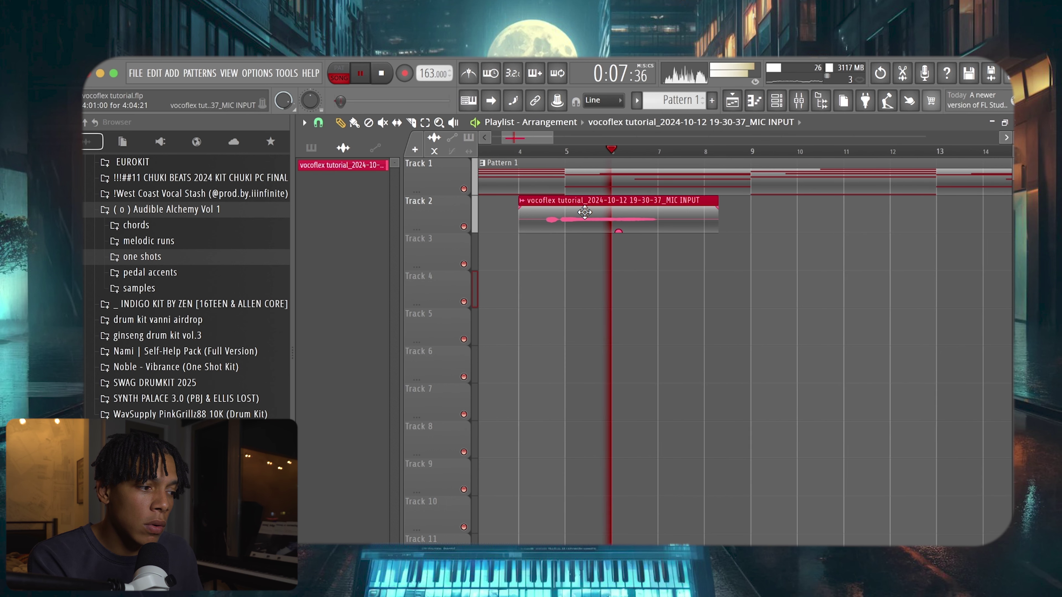
pyautogui.press('s')
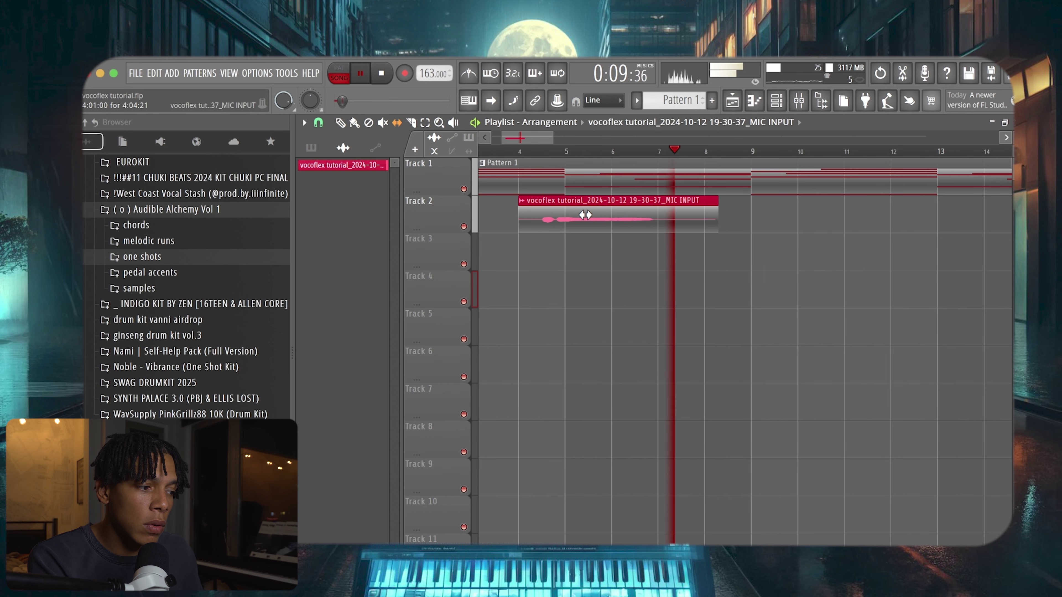
pyautogui.press('p')
# Place two more copies of the MIC INPUT clip on Track 2, starting at bars 8 and 12
pyautogui.click(797, 216)
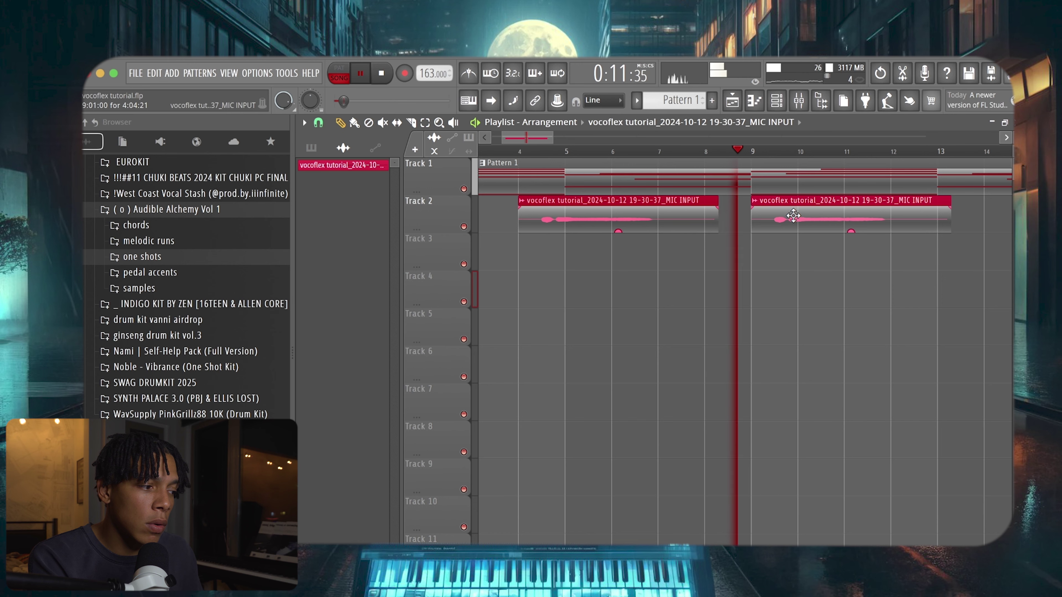
pyautogui.moveTo(796, 216); pyautogui.dragTo(781, 216)
pyautogui.scroll(-3, 730, 221)
pyautogui.moveTo(714, 225); pyautogui.dragTo(796, 218)
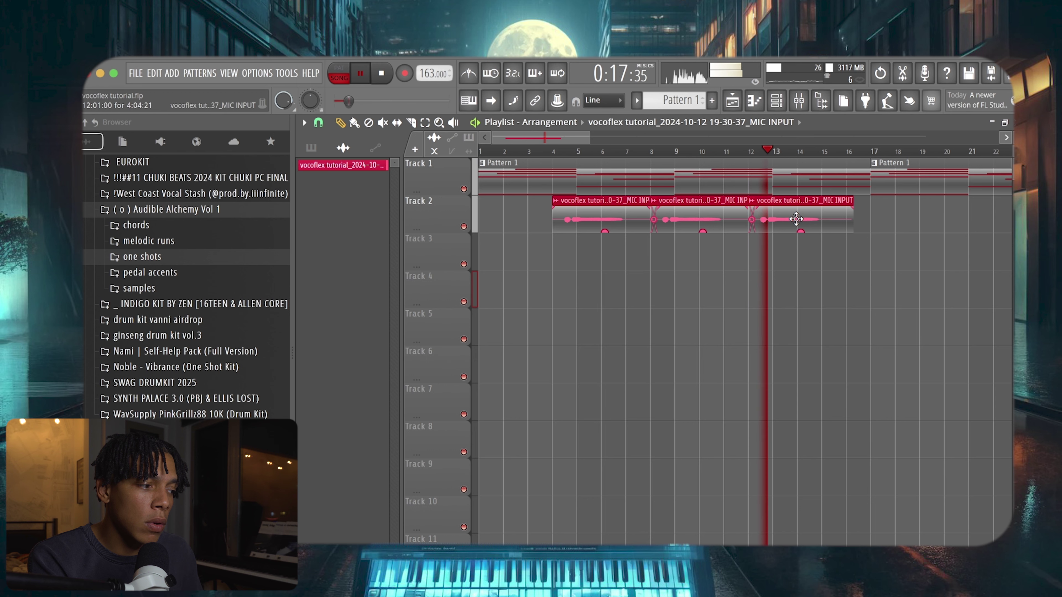
# Slice the last MIC INPUT clip at bar 16 and remove the piece beyond it
pyautogui.press('c')
pyautogui.rightClick(841, 218)
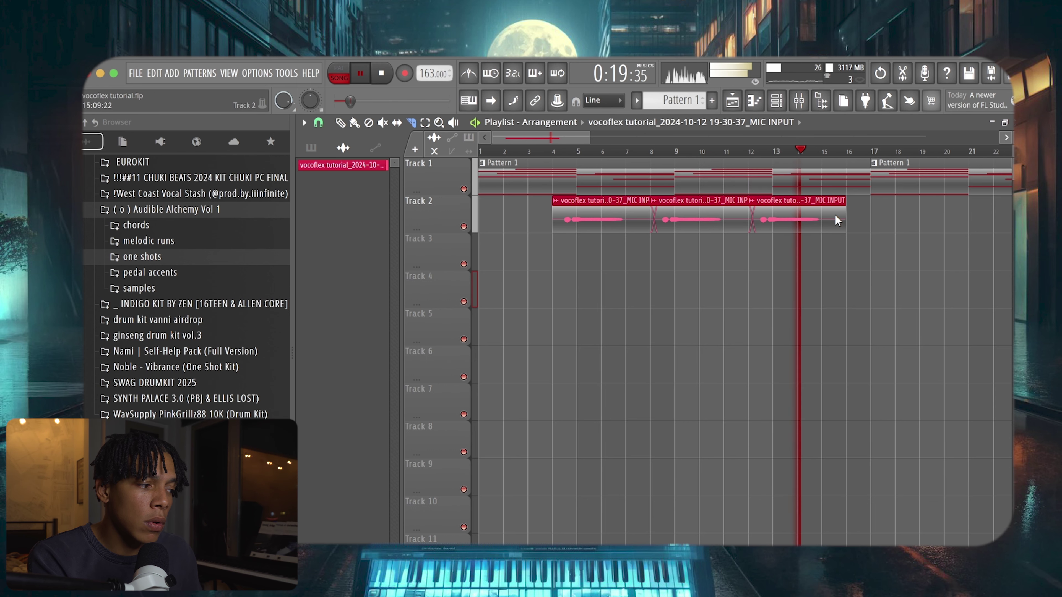
pyautogui.press('p')
pyautogui.scroll(-2, 769, 223)
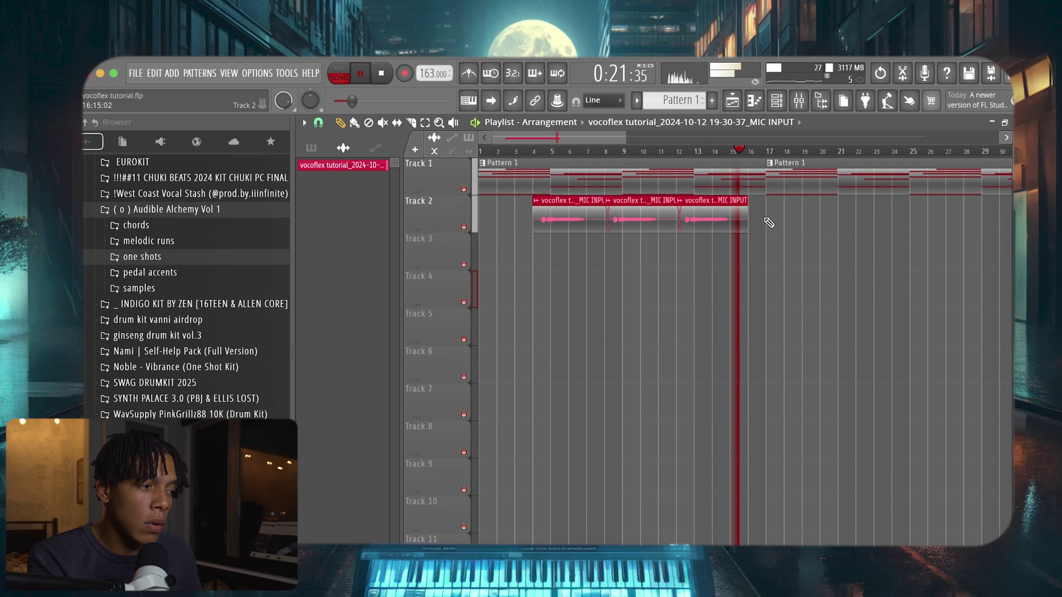
# Stop playback and move the empty mixer track Insert 6 to position 2, ahead of VOCAL PROCESS
pyautogui.click(798, 100)
pyautogui.press('space')
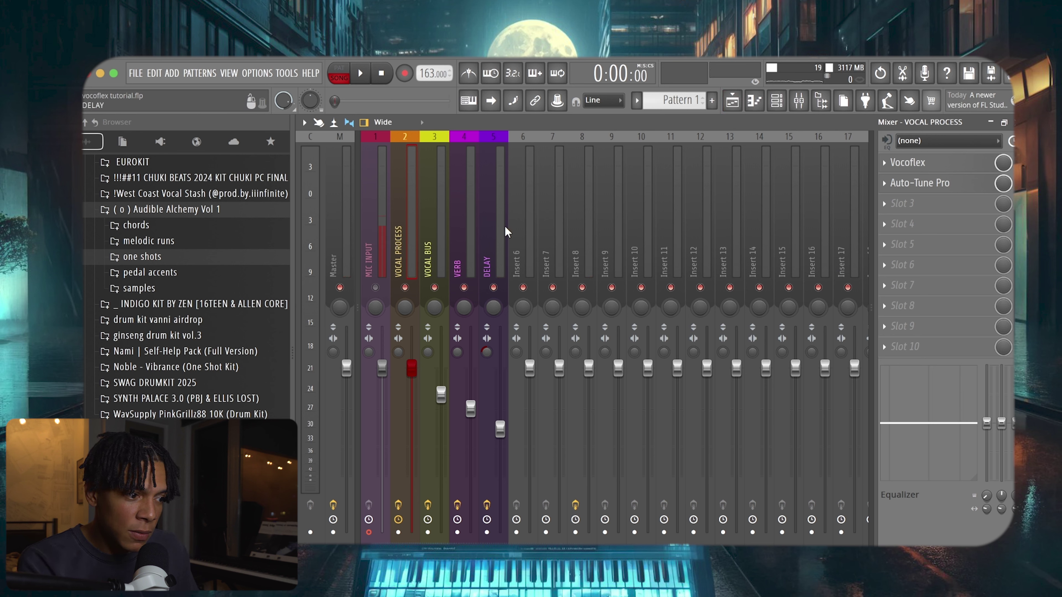
pyautogui.click(523, 231)
pyautogui.hotkey('alt', 'Left')
pyautogui.hotkey('alt', 'Left')
pyautogui.hotkey('alt', 'Left')
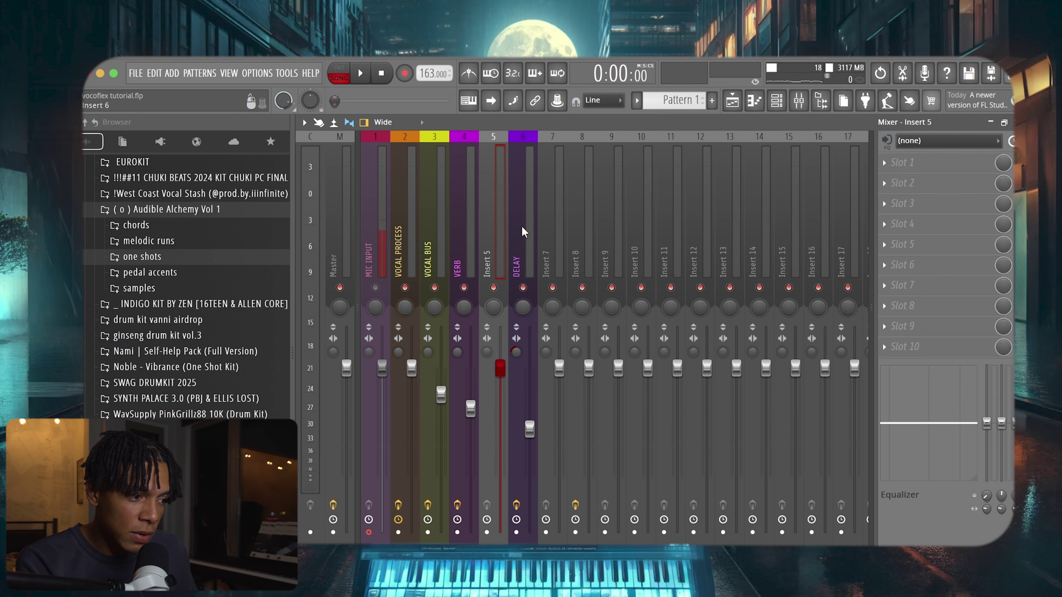
pyautogui.hotkey('alt', 'Left')
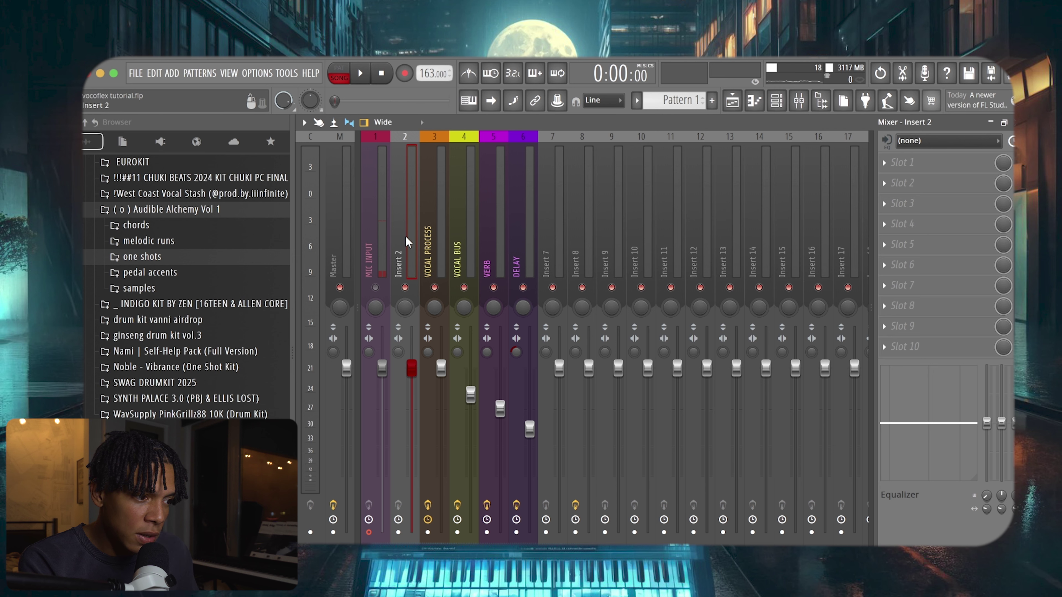
# Move a second empty mixer track to position 3, directly ahead of VOCAL PROCESS
pyautogui.click(554, 221)
pyautogui.hotkey('alt', 'Left')
pyautogui.hotkey('alt', 'Left')
pyautogui.hotkey('alt', 'Left')
pyautogui.hotkey('alt', 'Left')
pyautogui.hotkey('alt', 'Left')
# Route the MIC INPUT audio clip from the playlist to mixer track 2
pyautogui.click(732, 101)
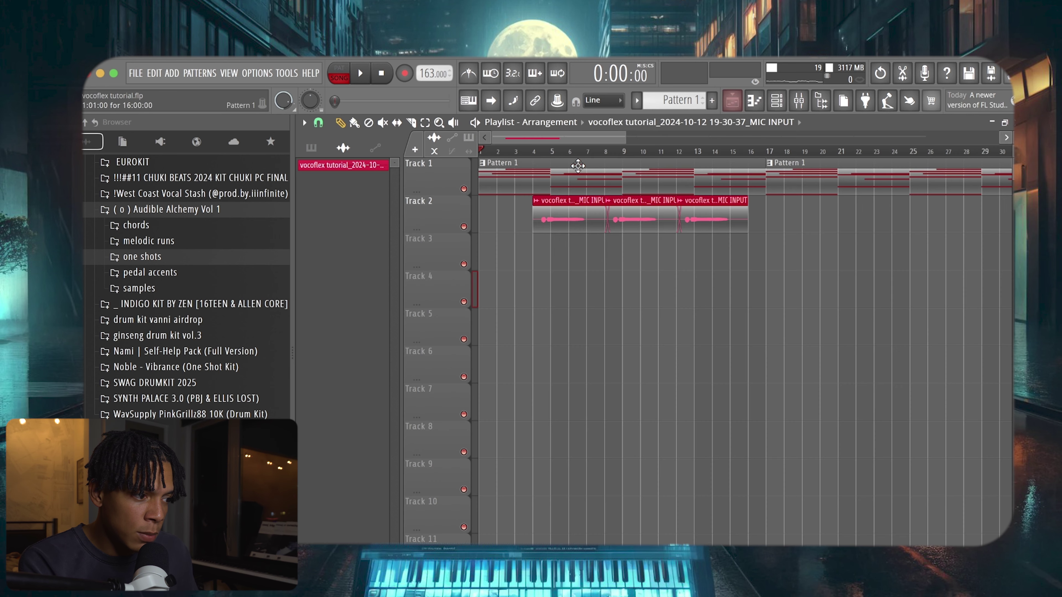
pyautogui.doubleClick(559, 218)
pyautogui.moveTo(715, 222); pyautogui.dragTo(714, 231)
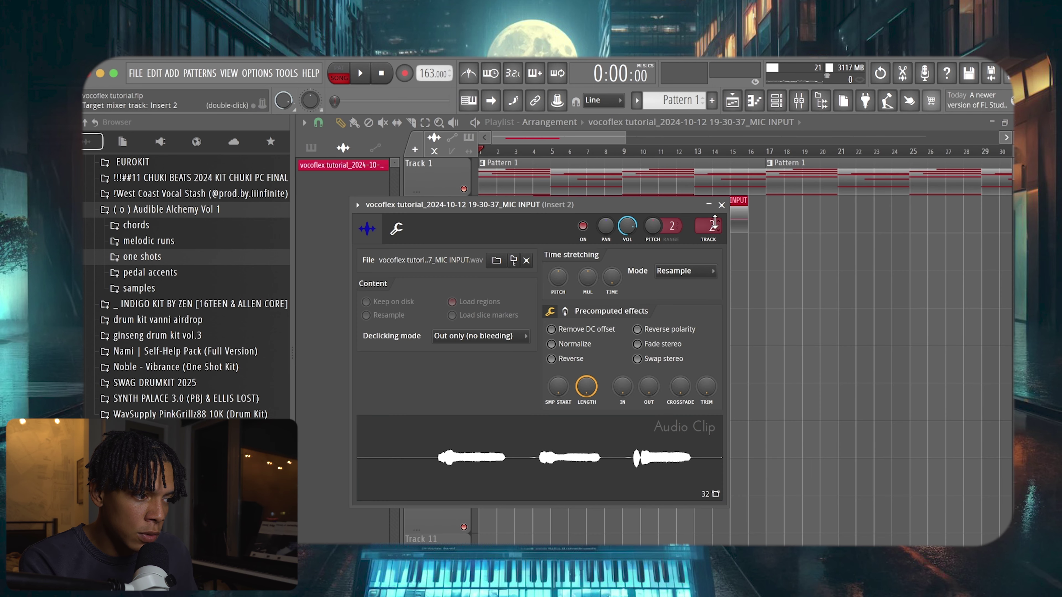
# Select the VOCAL PROCESS mixer track and set the audio device's buffer length to 2056 samples
pyautogui.click(799, 101)
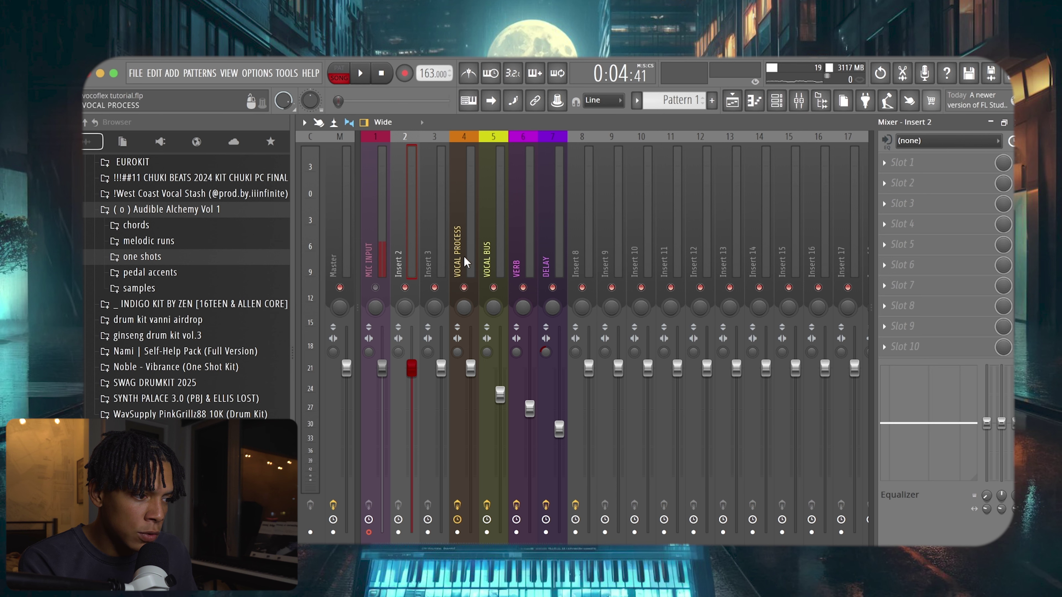
pyautogui.click(472, 252)
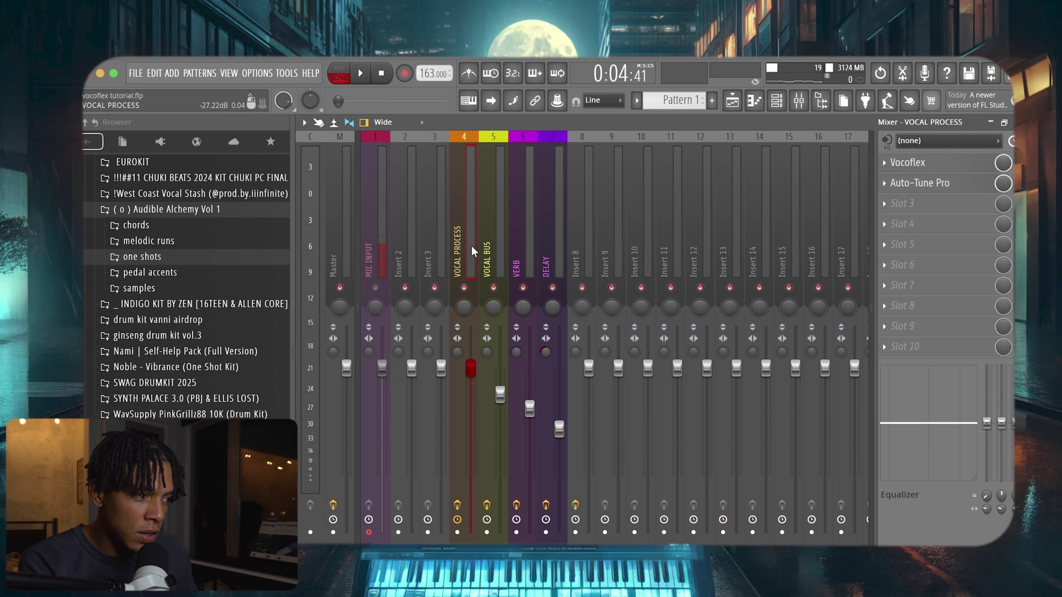
pyautogui.click(257, 73)
pyautogui.click(272, 103)
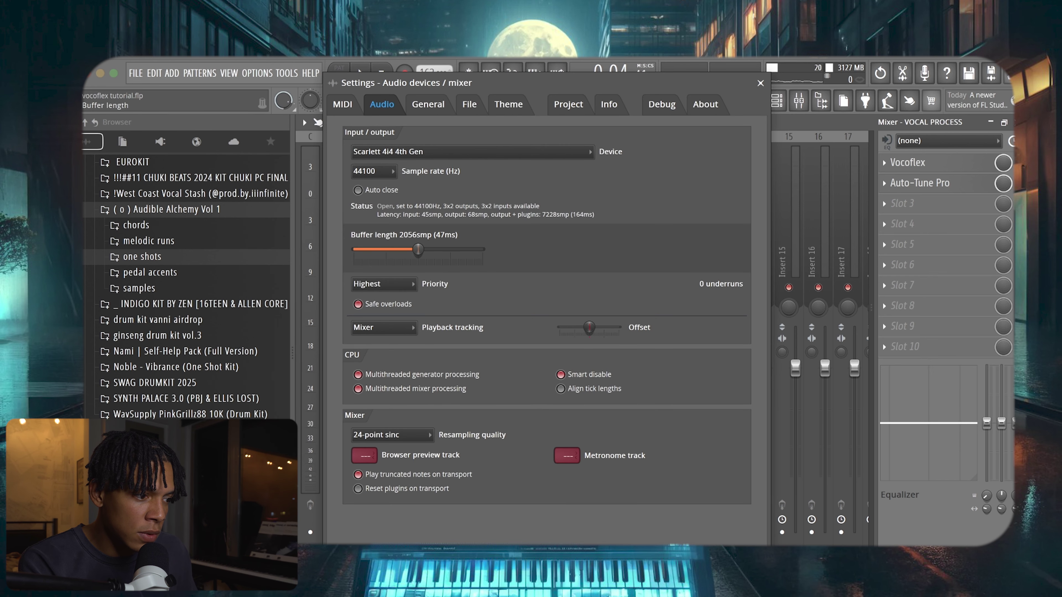
pyautogui.press('Escape')
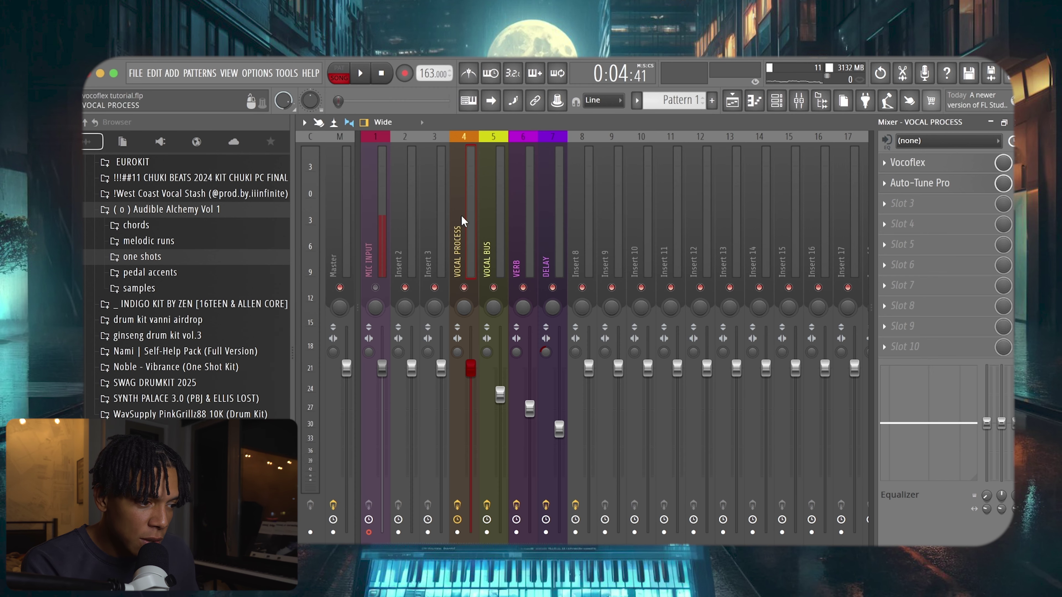
# Copy the VOCAL PROCESS mixer track state, including Vocoflex and Auto-Tune Pro, onto Insert 3
pyautogui.rightClick(462, 222)
pyautogui.moveTo(509, 217)
pyautogui.click(645, 206)
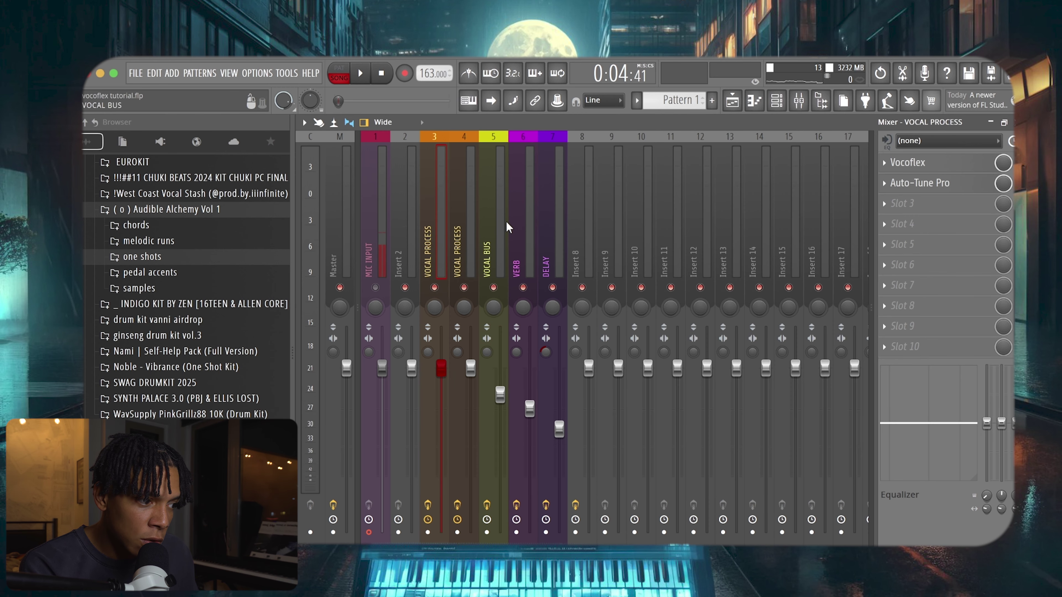
# In the copied track's Vocoflex, set the pitch to 0, add the Chill Male Rap voice and place the cursor beside its curve
pyautogui.click(907, 162)
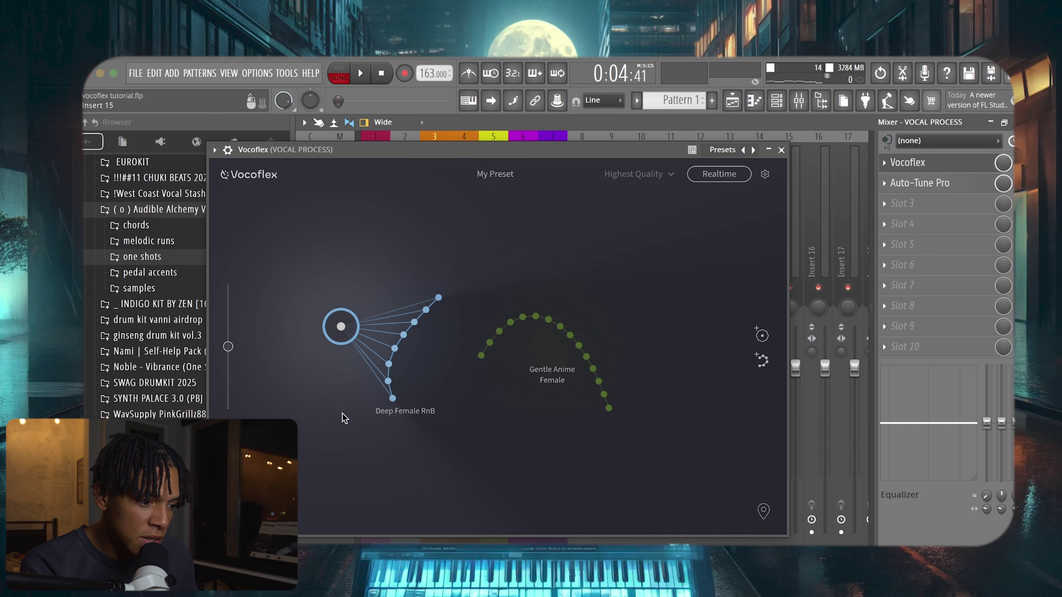
pyautogui.moveTo(336, 511)
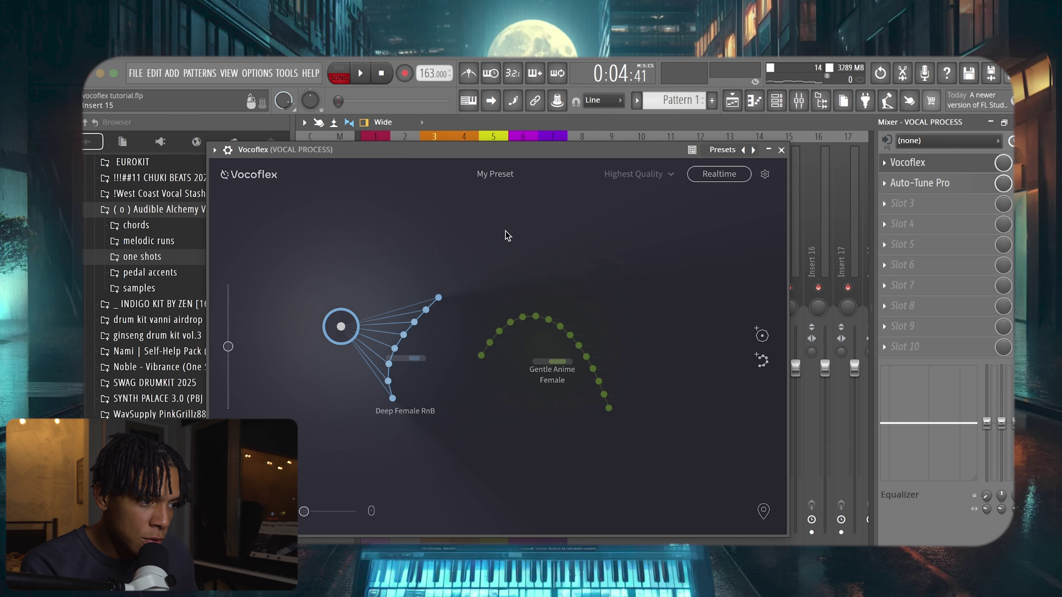
pyautogui.click(497, 173)
pyautogui.moveTo(523, 197)
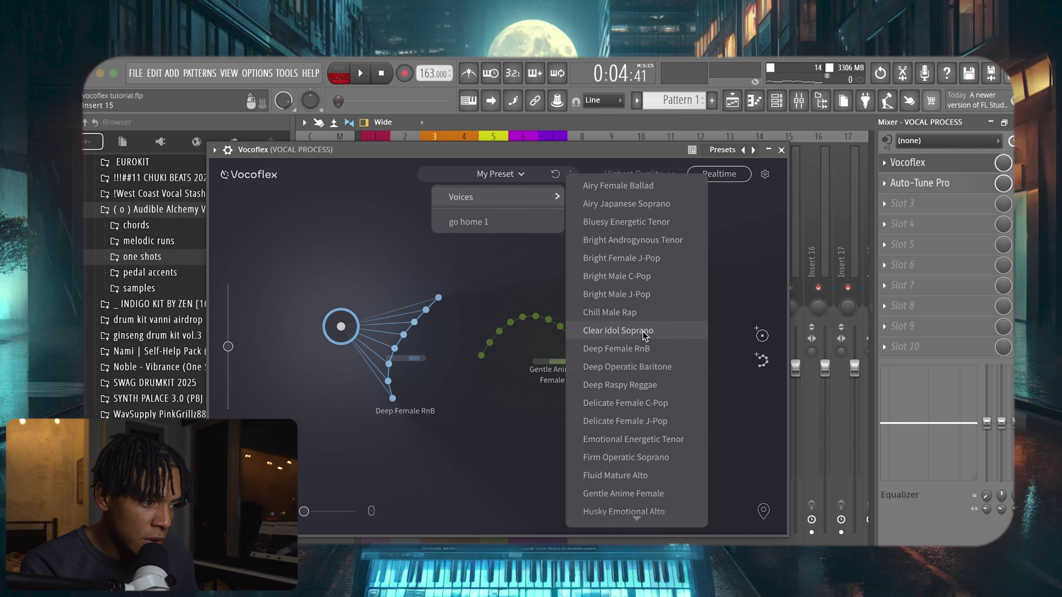
pyautogui.click(610, 312)
pyautogui.moveTo(341, 326); pyautogui.dragTo(374, 363)
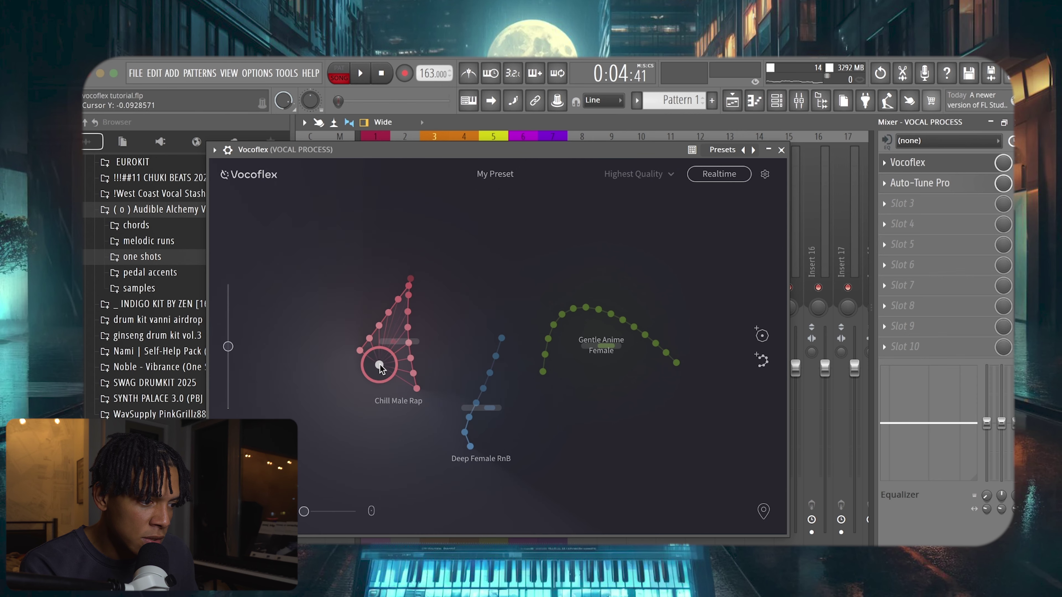
pyautogui.click(781, 150)
# Mute the original VOCAL PROCESS track and play the song to hear the copied vocal track on its own
pyautogui.click(462, 288)
pyautogui.press('space')
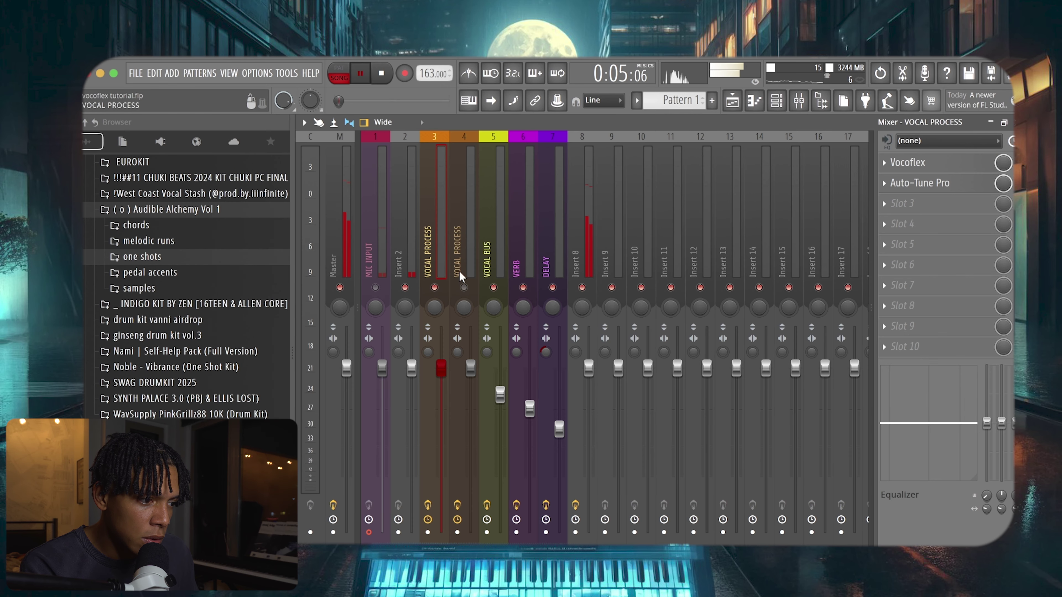
pyautogui.click(409, 236)
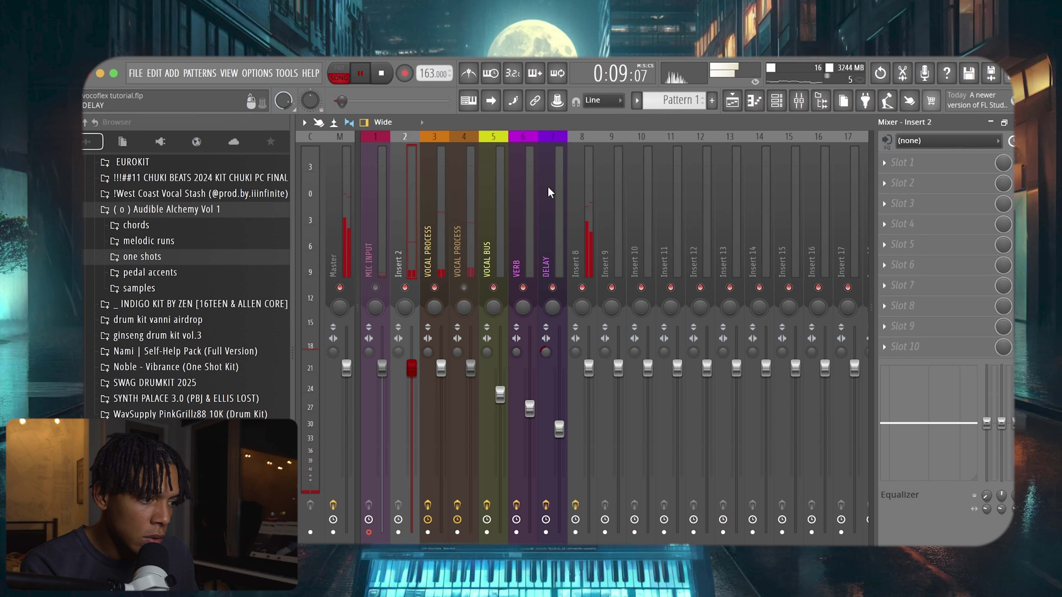
pyautogui.click(433, 227)
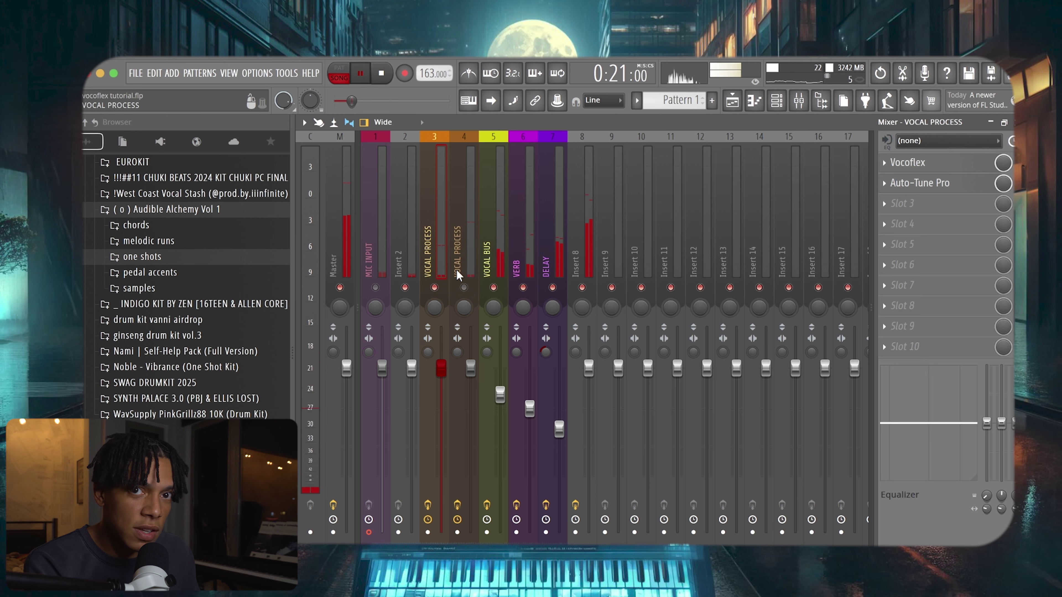
# Unmute the original VOCAL PROCESS track, play both vocal layers and lower the VOCAL BUS volume to about 66%
pyautogui.press('space')
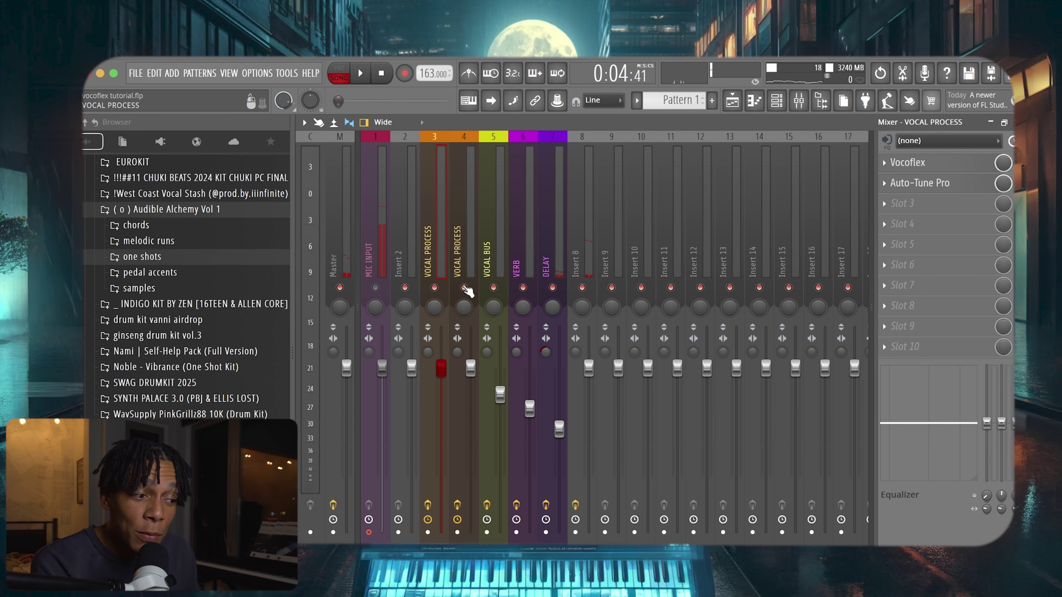
pyautogui.press('space')
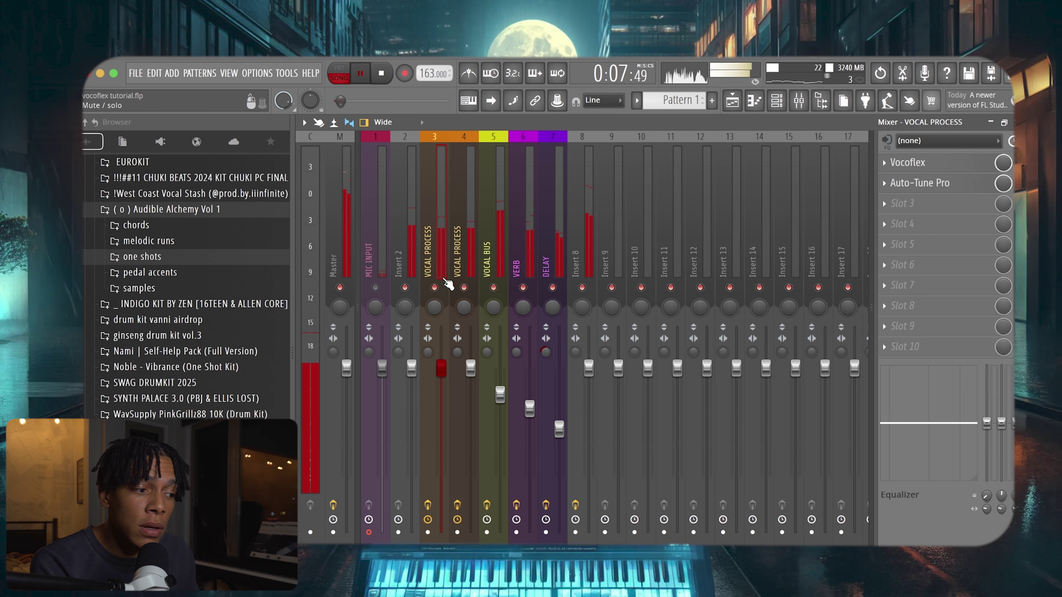
pyautogui.moveTo(499, 394); pyautogui.dragTo(497, 422)
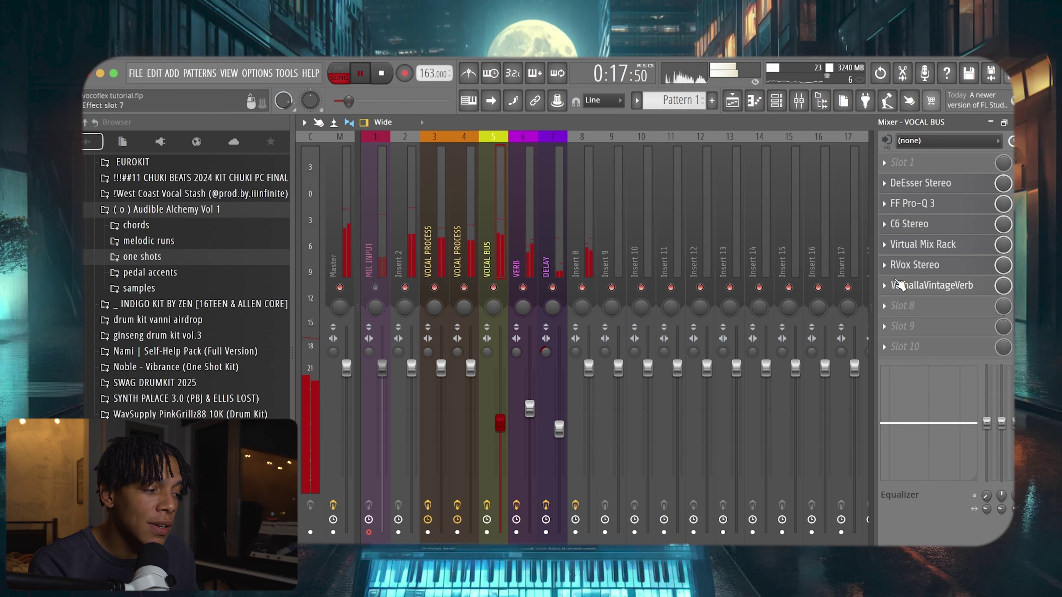
# Replace the RVox Stereo effect on VOCAL BUS with Vintage Chorus and listen to the result
pyautogui.click(890, 269)
pyautogui.moveTo(903, 281)
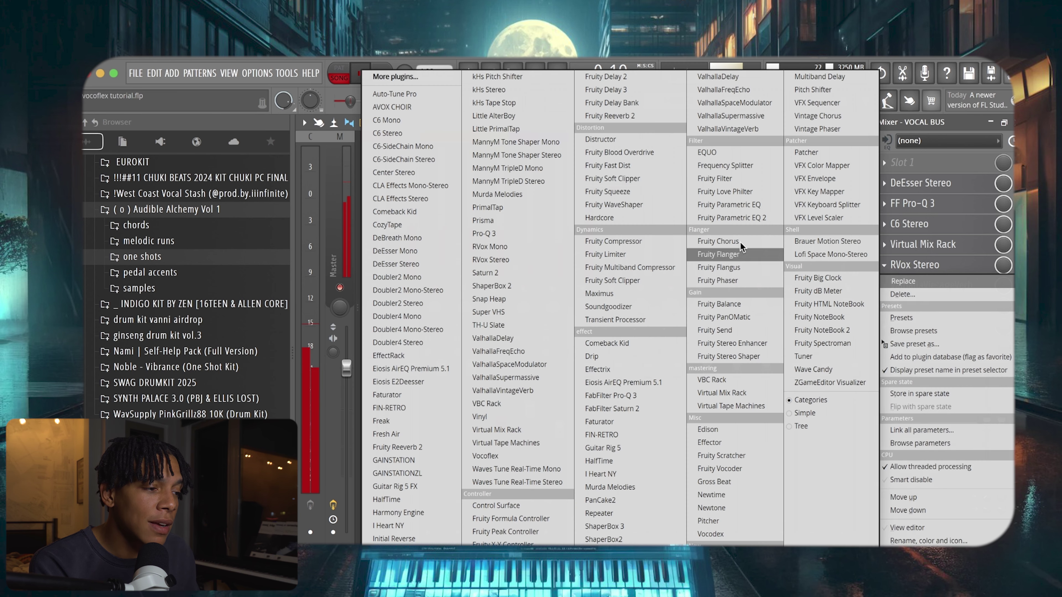
pyautogui.click(443, 80)
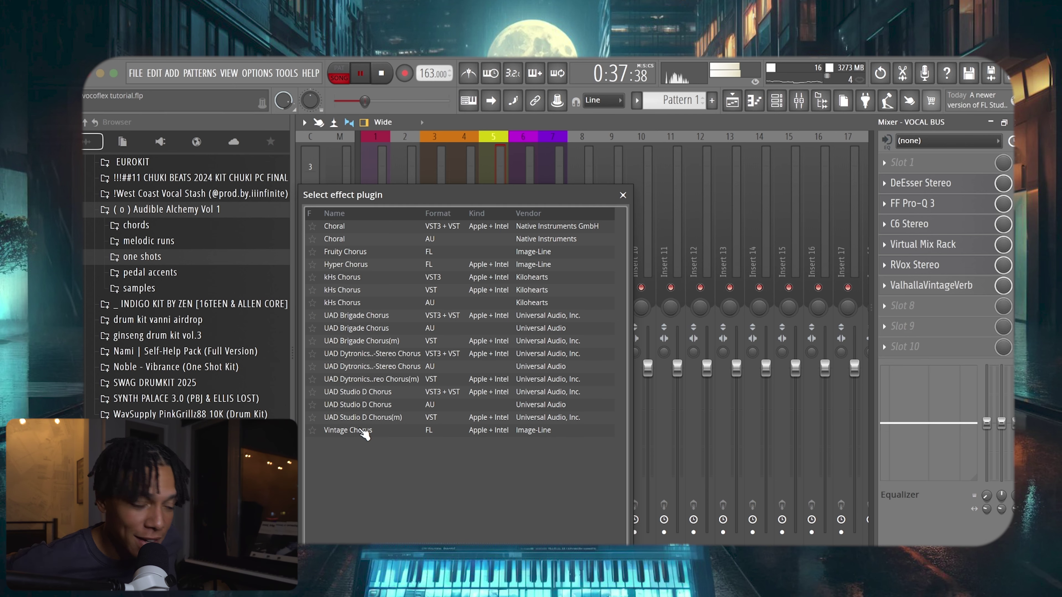
pyautogui.click(363, 431)
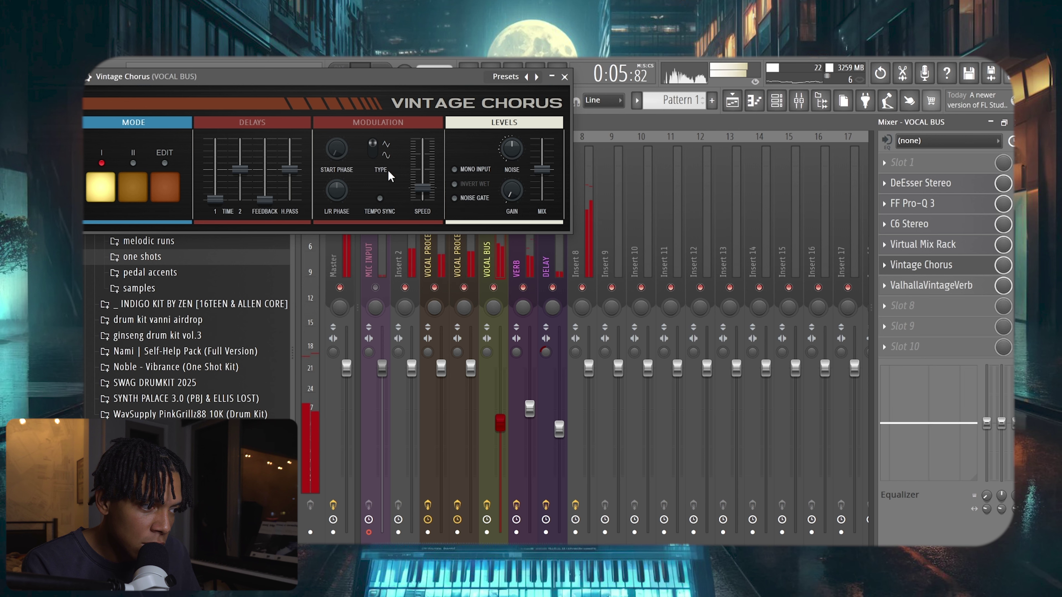
pyautogui.click(1017, 265)
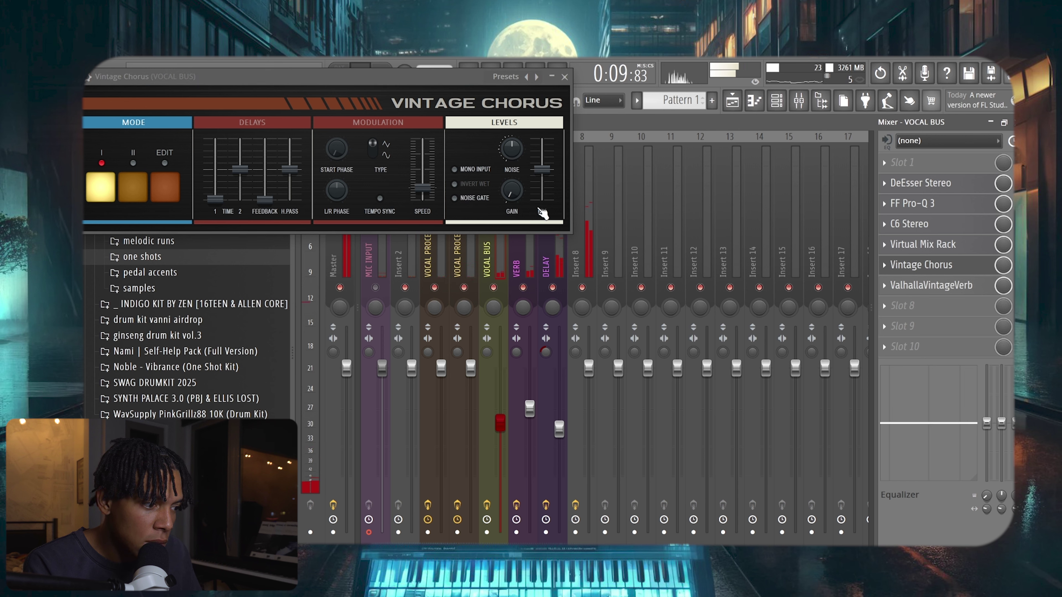
pyautogui.click(564, 76)
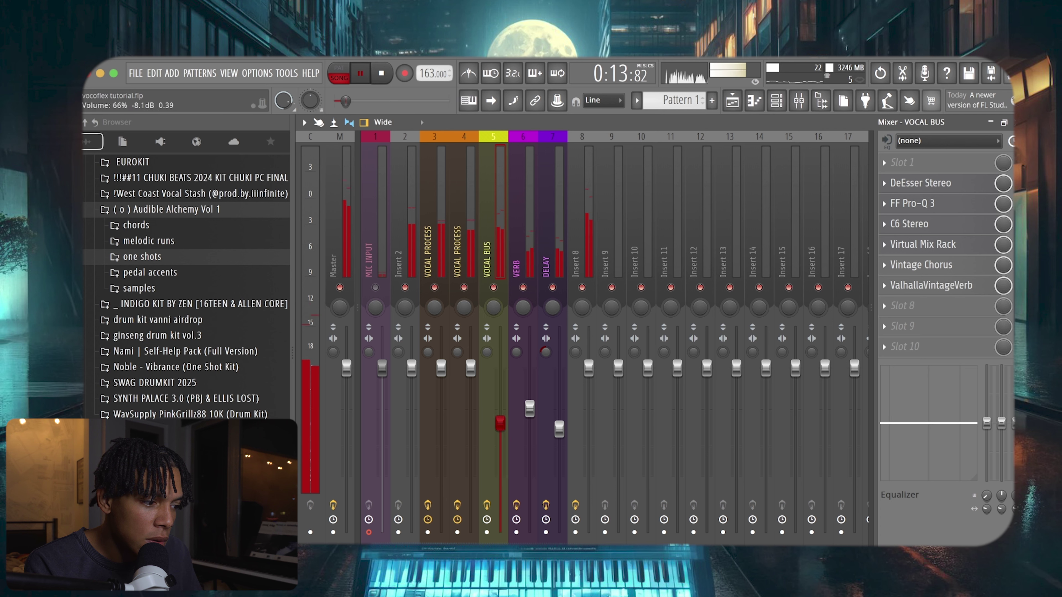
# Lower the VOCAL BUS volume to 63% (-9.1 dB) and stop playback
pyautogui.moveTo(500, 425); pyautogui.dragTo(500, 428)
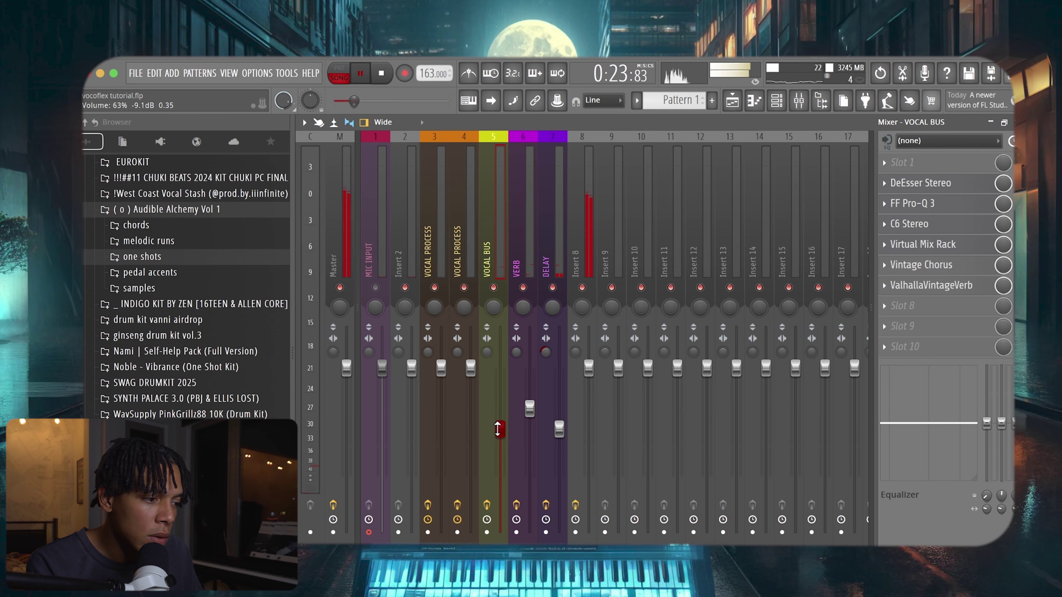
pyautogui.click(732, 102)
pyautogui.press('space')
pyautogui.scroll(-4, 628, 219)
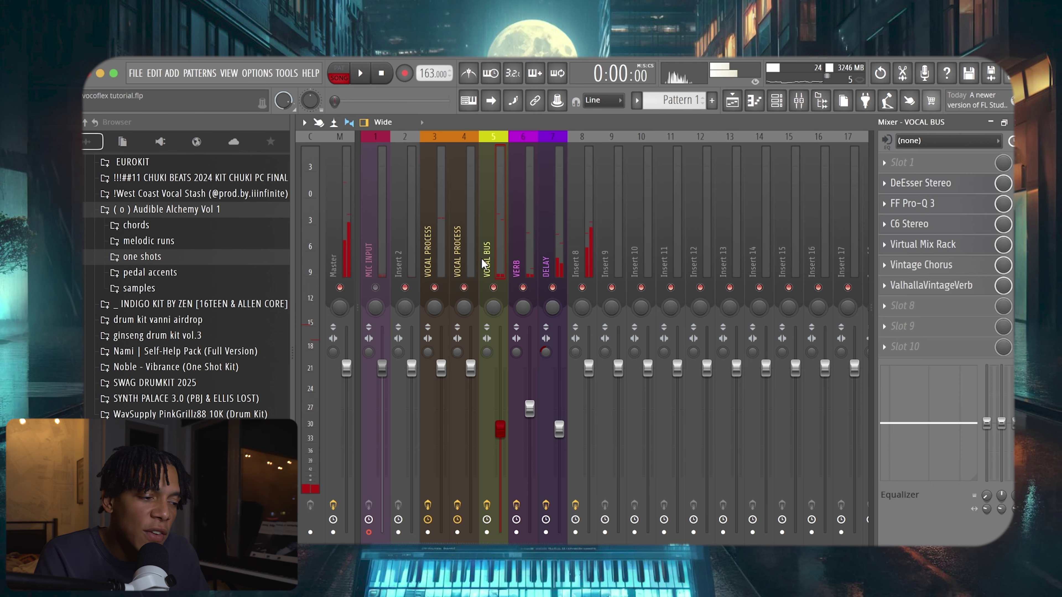
# In the original VOCAL PROCESS track's Vocoflex, move the cursor beside the outer side of the Gentle Anime Female curve and play the song
pyautogui.click(457, 252)
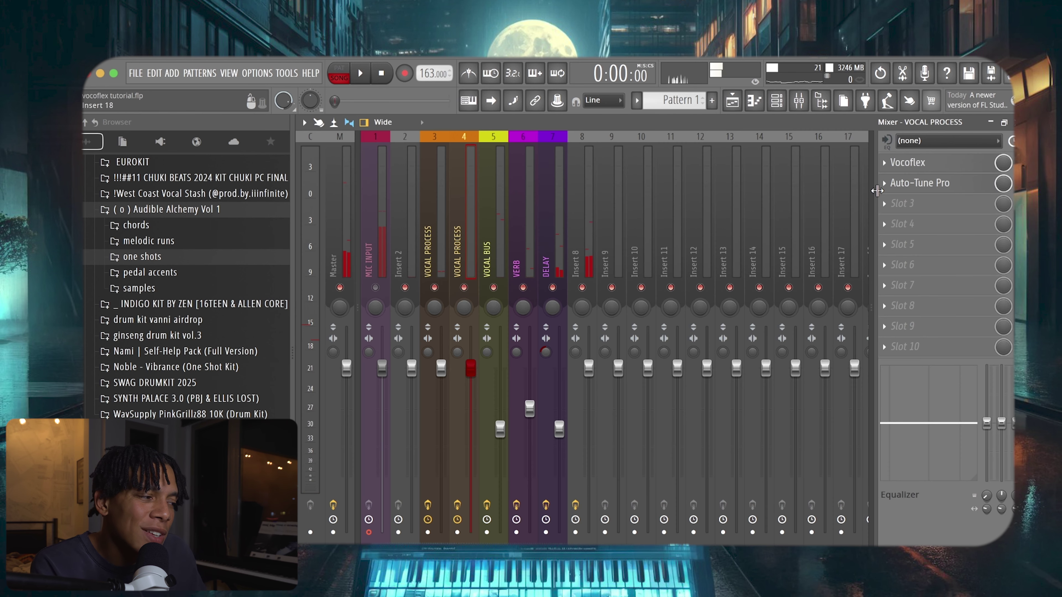
pyautogui.click(907, 163)
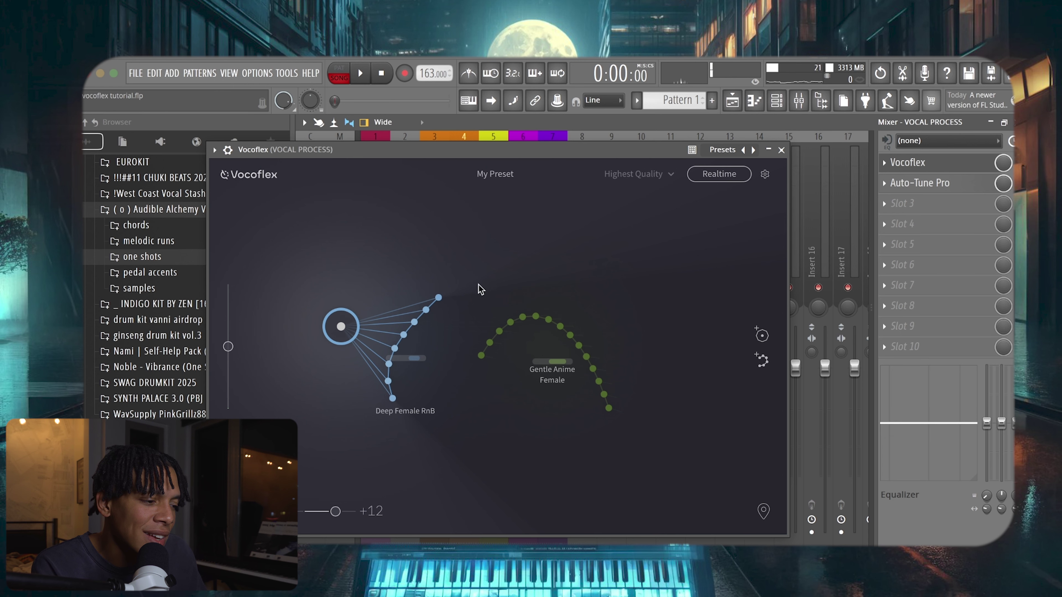
pyautogui.moveTo(342, 326); pyautogui.dragTo(597, 299)
pyautogui.press('space')
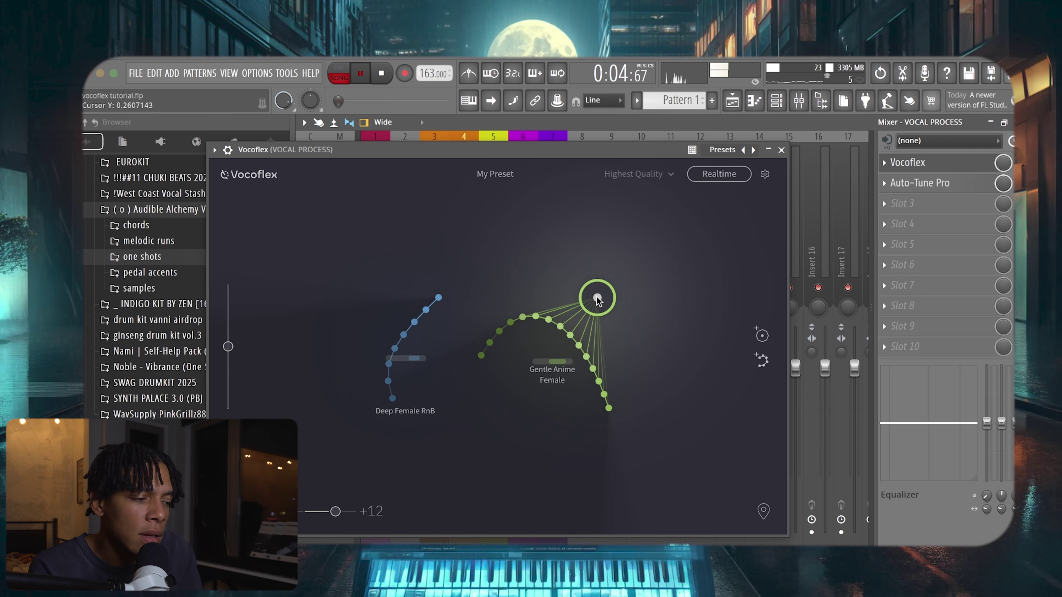
pyautogui.moveTo(597, 298); pyautogui.dragTo(596, 299)
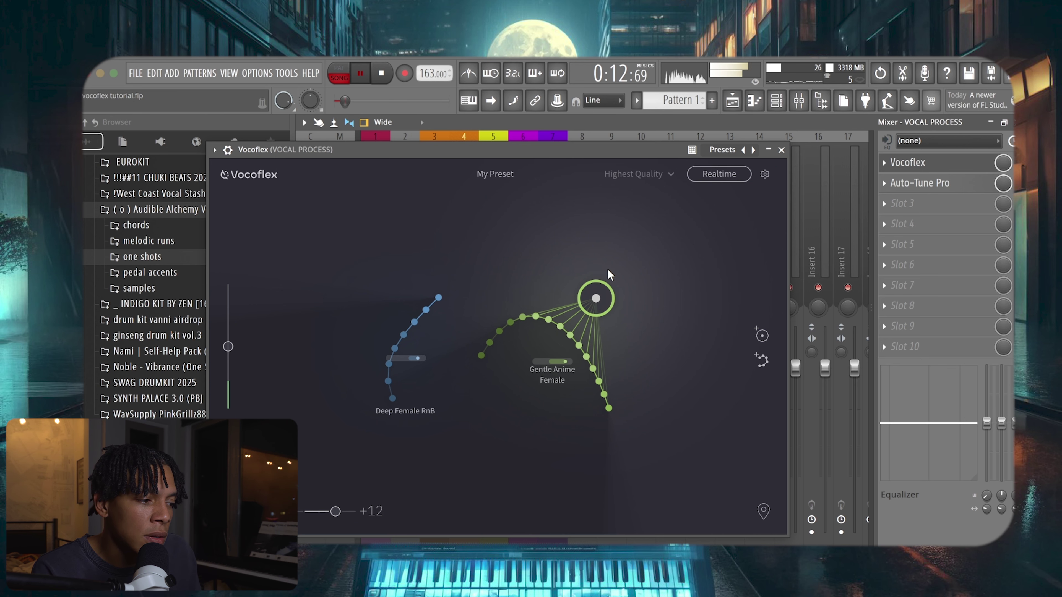
pyautogui.click(780, 150)
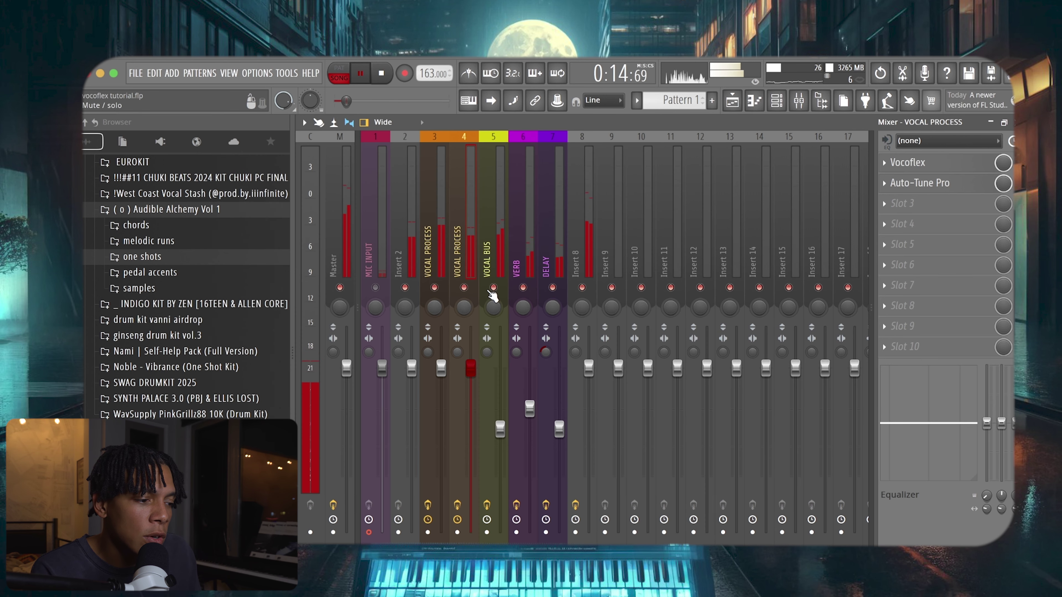
# Lower the copied VOCAL PROCESS track's fader on mixer track 3 below the original's, then select VOCAL BUS
pyautogui.moveTo(441, 367); pyautogui.dragTo(440, 389)
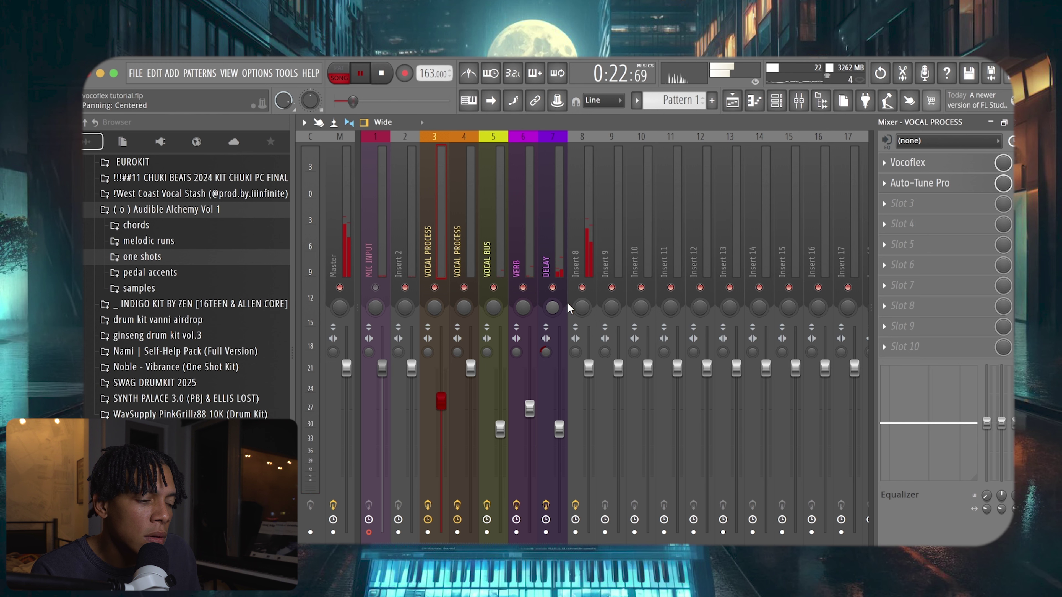
pyautogui.press('space')
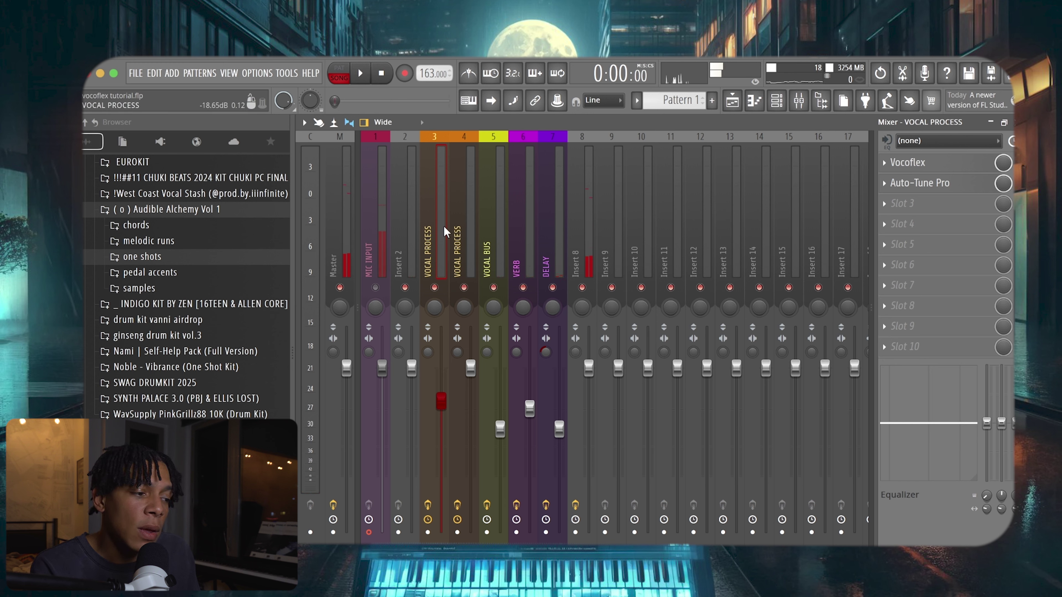
pyautogui.click(501, 228)
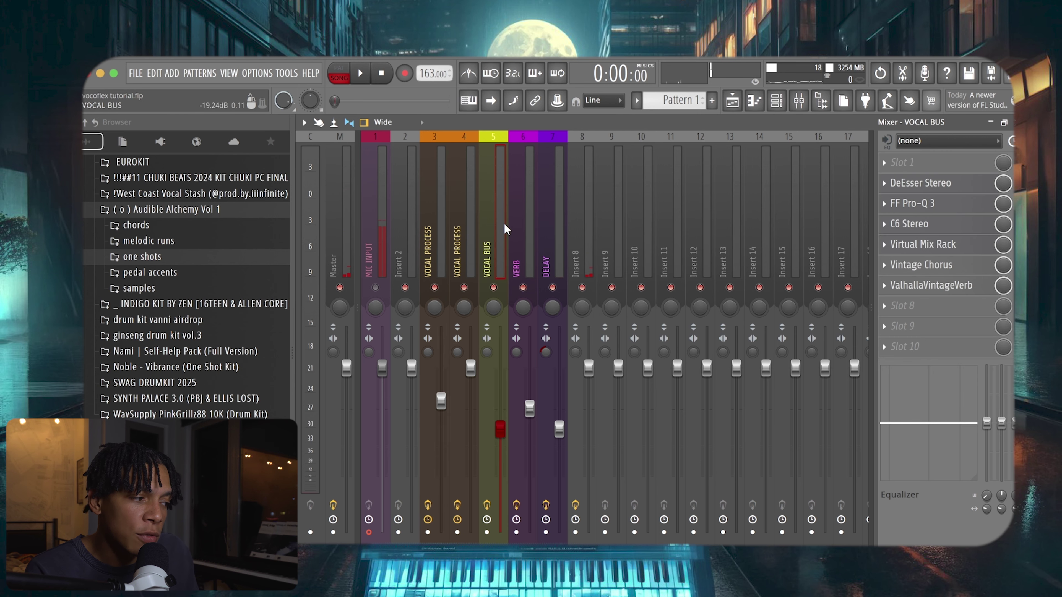
# Check the FF Pro-Q 3 effect on VOCAL BUS, delete the C6 Stereo effect, and play the song
pyautogui.click(910, 205)
pyautogui.click(658, 147)
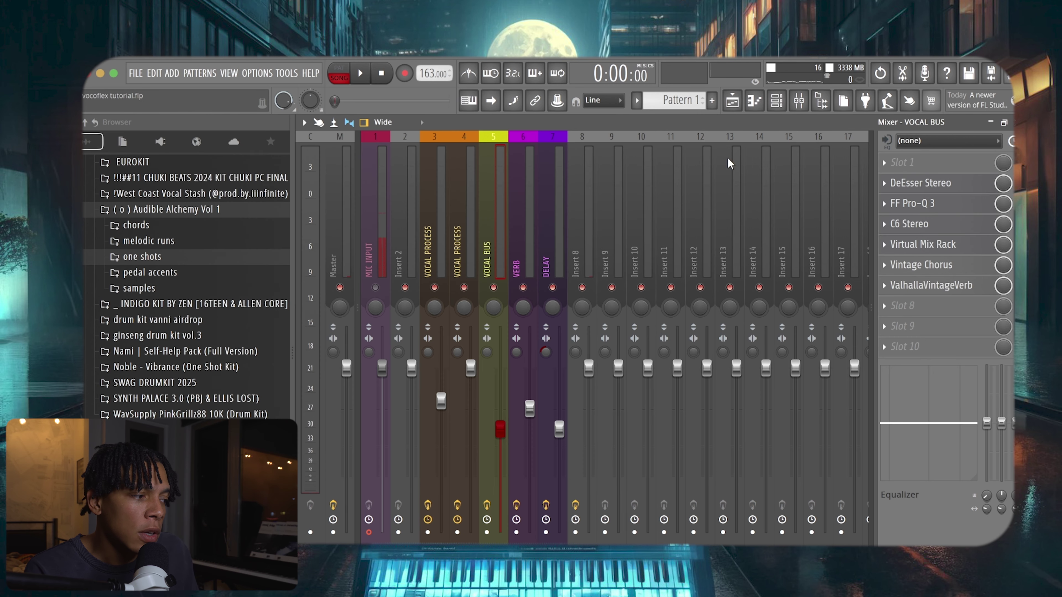
pyautogui.click(912, 225)
pyautogui.rightClick(894, 228)
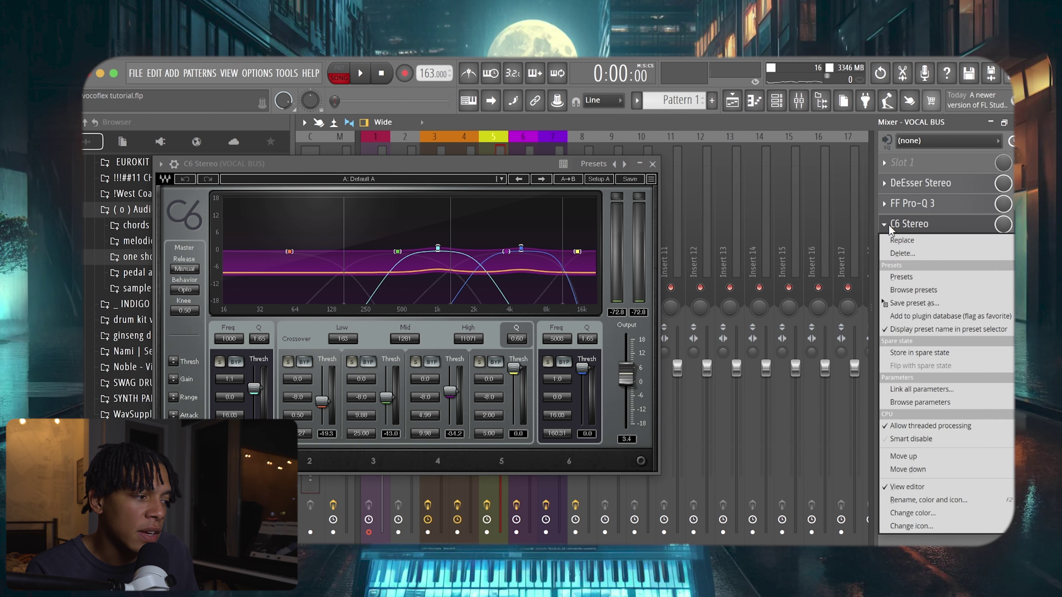
pyautogui.click(899, 254)
pyautogui.press('Return')
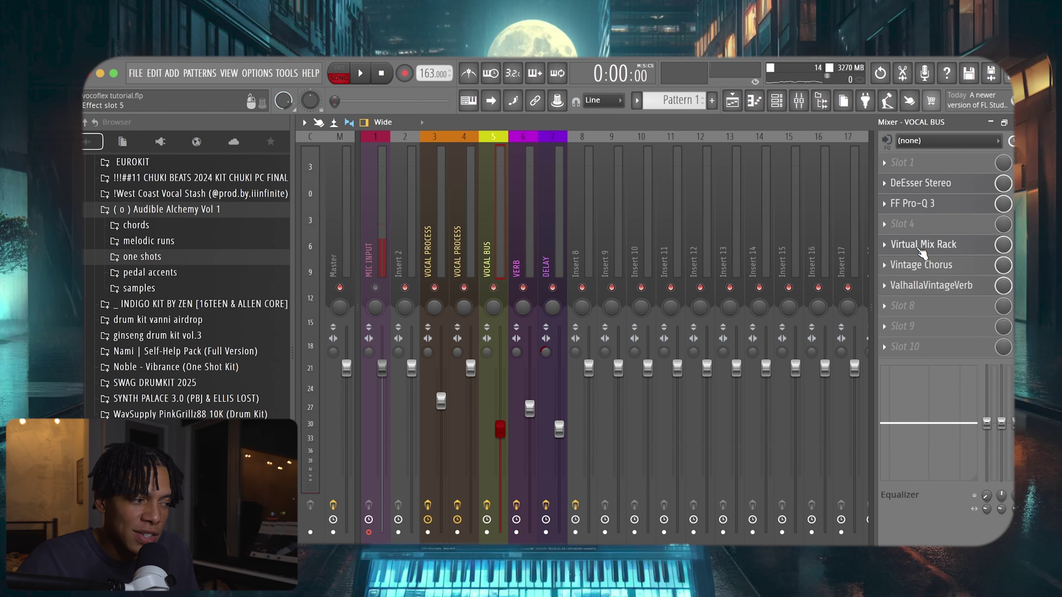
pyautogui.press('space')
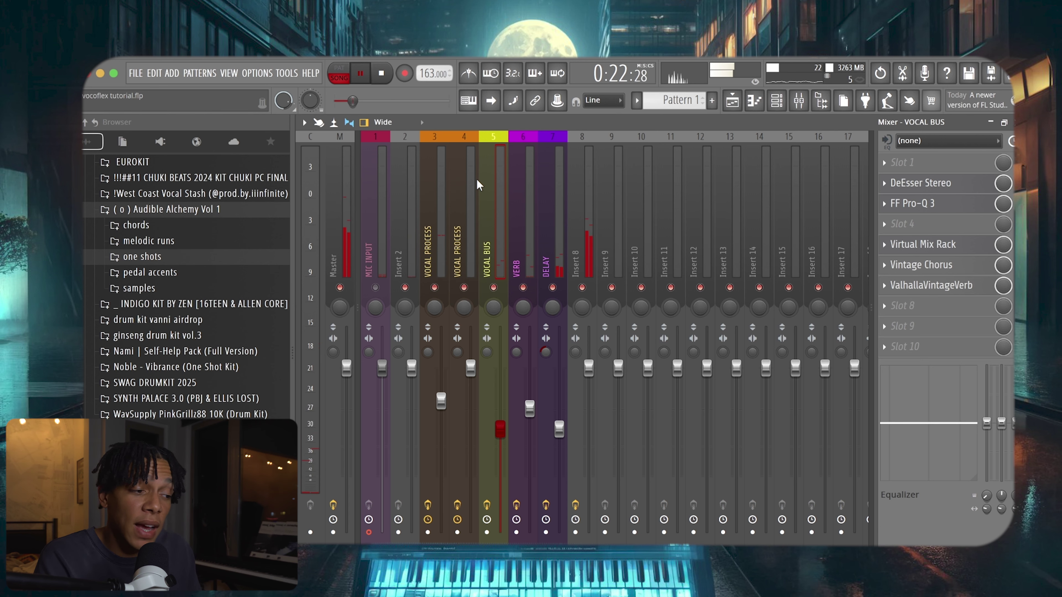
pyautogui.press('space')
# Consolidate playlist Track 2 from the track start, rendering it as a 24-bit stereo WAV
pyautogui.click(732, 100)
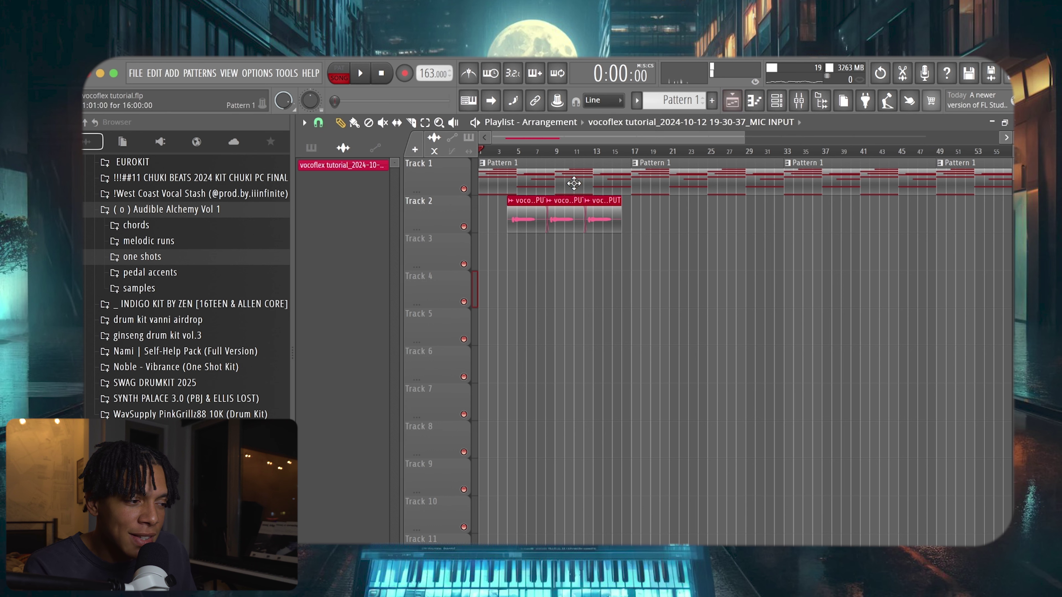
pyautogui.rightClick(452, 216)
pyautogui.moveTo(535, 430)
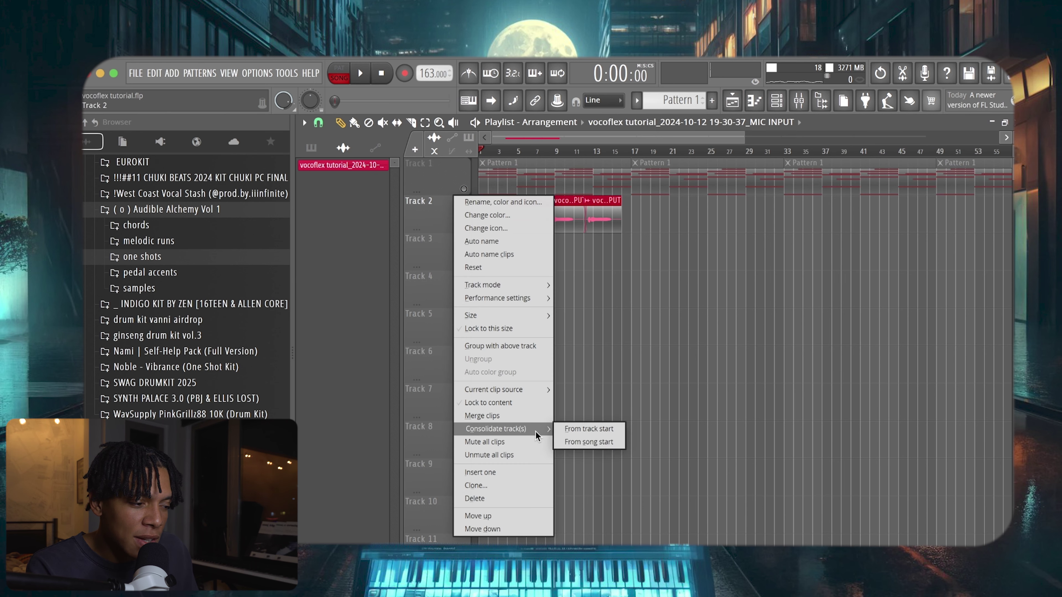
pyautogui.click(594, 438)
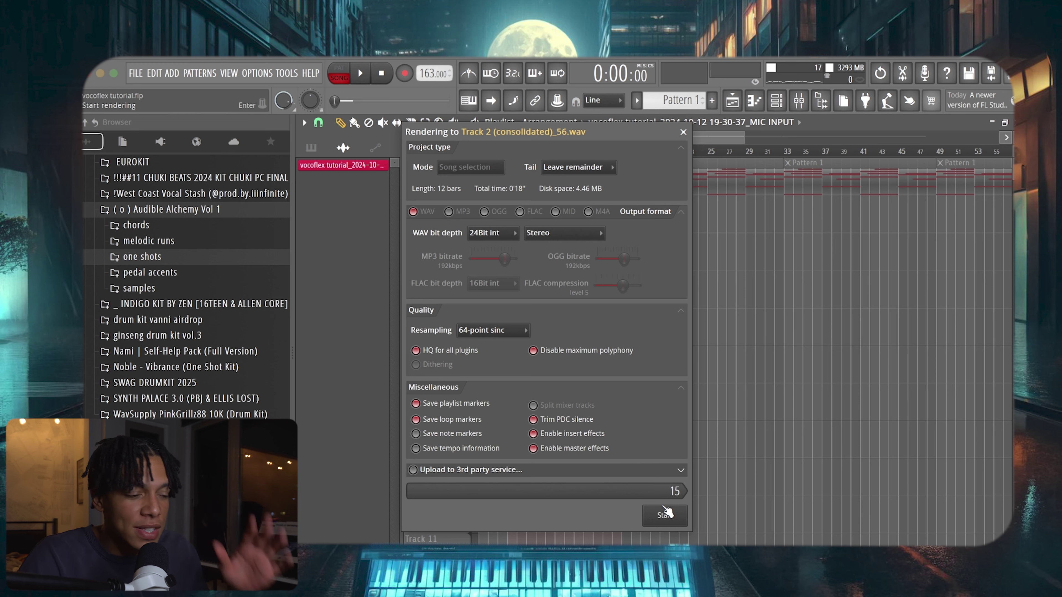
pyautogui.click(667, 518)
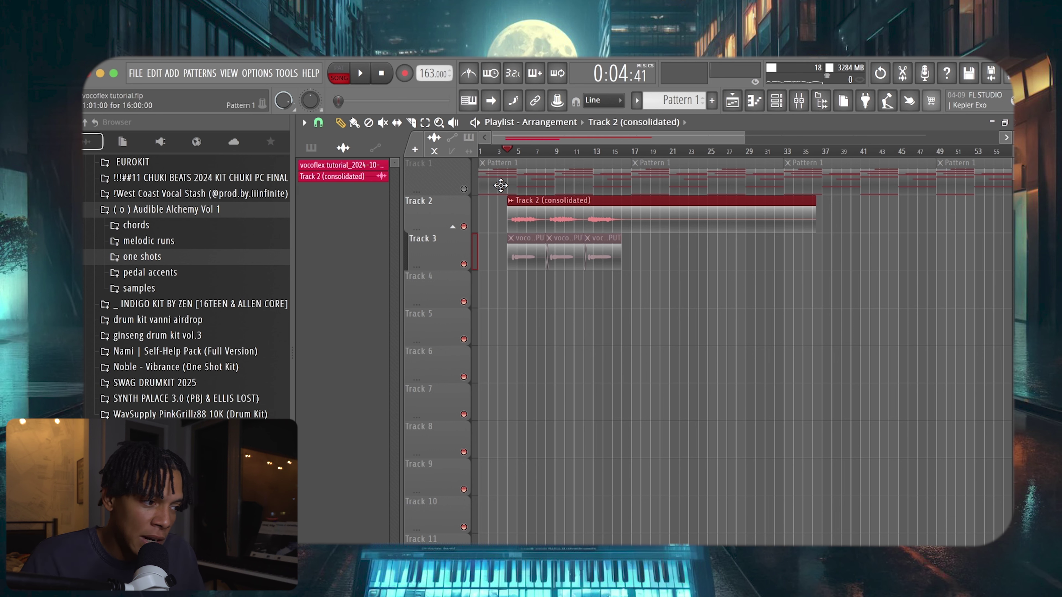
# Unmute Track 1, play the consolidated vocal with the chords, and return the playhead to the song start
pyautogui.click(464, 189)
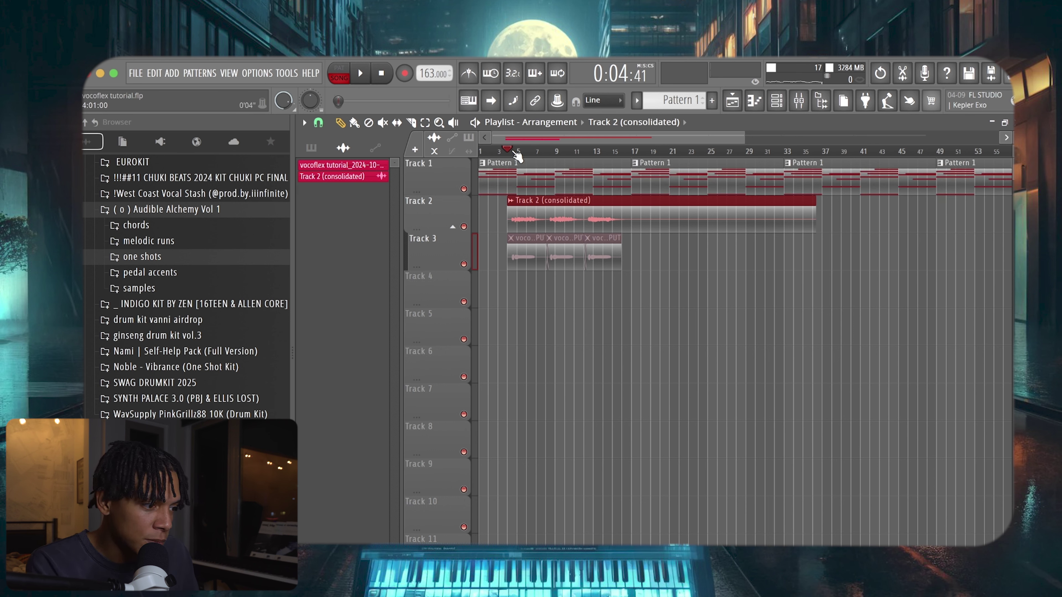
pyautogui.press('space')
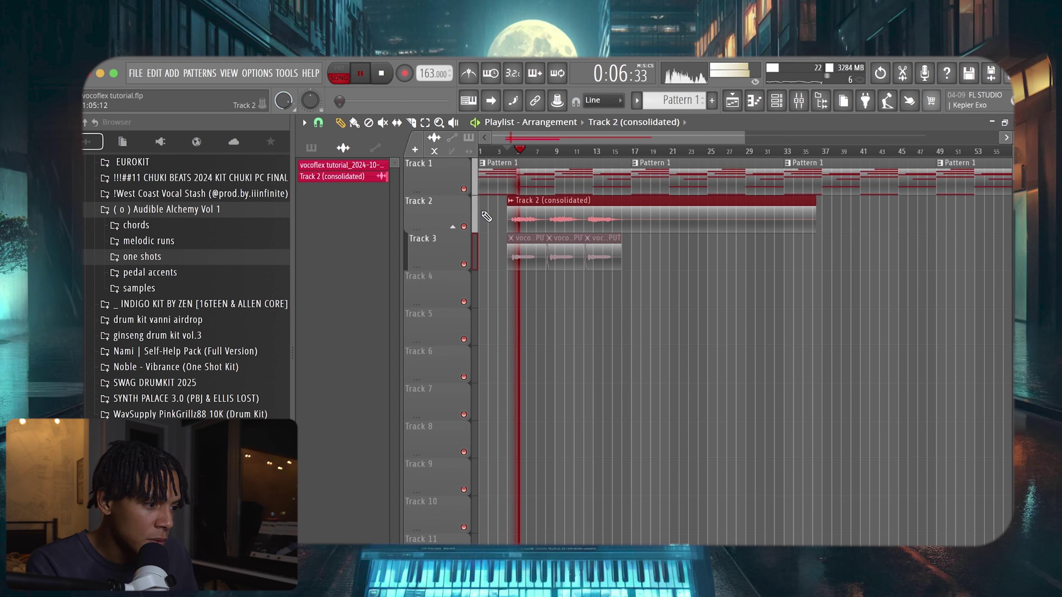
pyautogui.scroll(2, 502, 216)
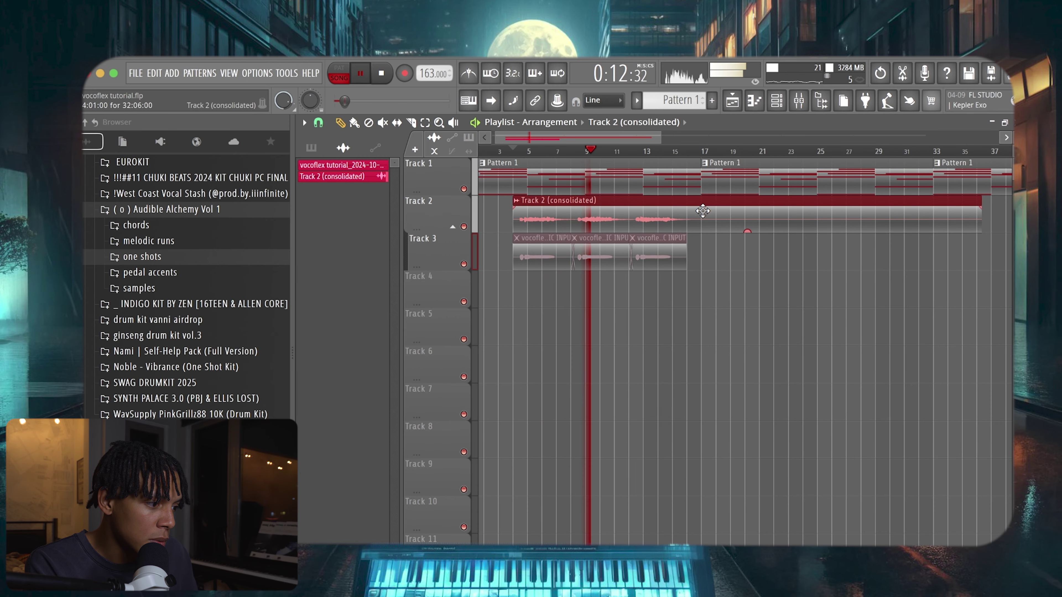
pyautogui.doubleClick(701, 212)
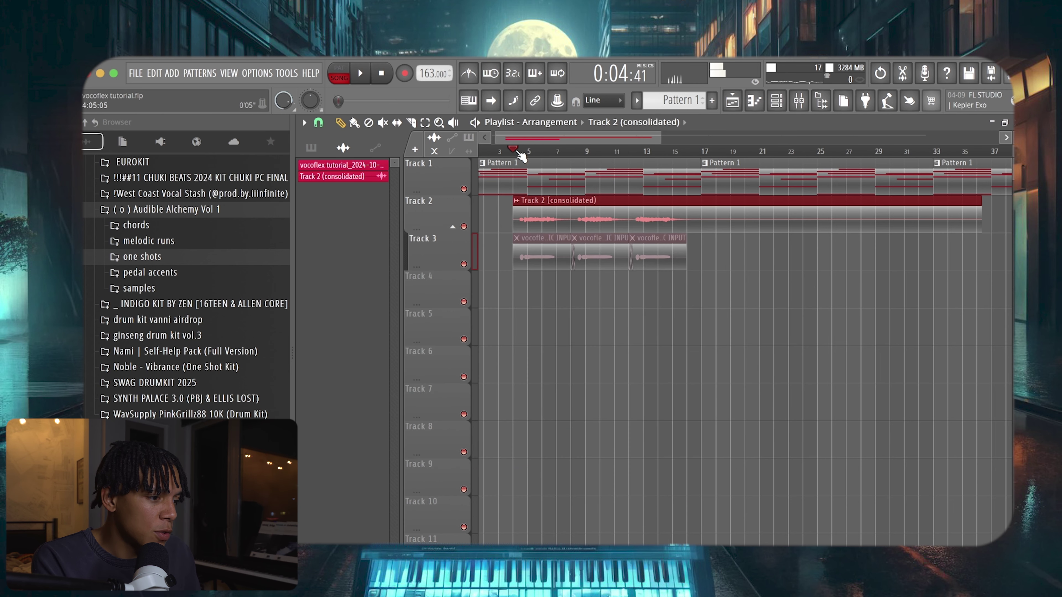
pyautogui.moveTo(517, 152); pyautogui.dragTo(477, 155)
# Try to delete the three muted recording clips on Track 3, and undo the deletion
pyautogui.rightClick(554, 250)
pyautogui.rightClick(614, 265)
pyautogui.rightClick(669, 259)
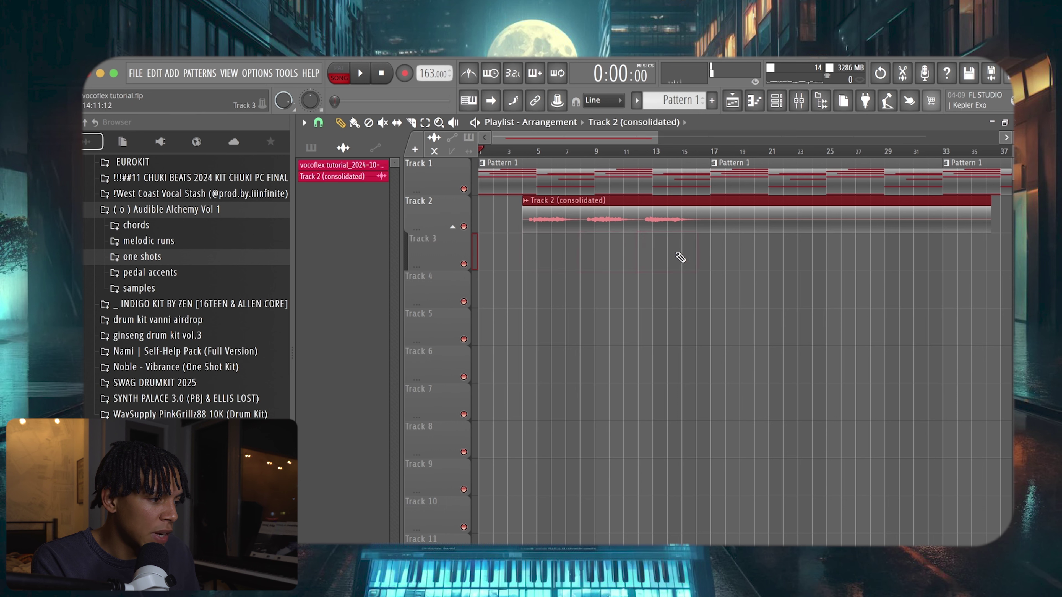
pyautogui.hotkey('ctrl', 'z')
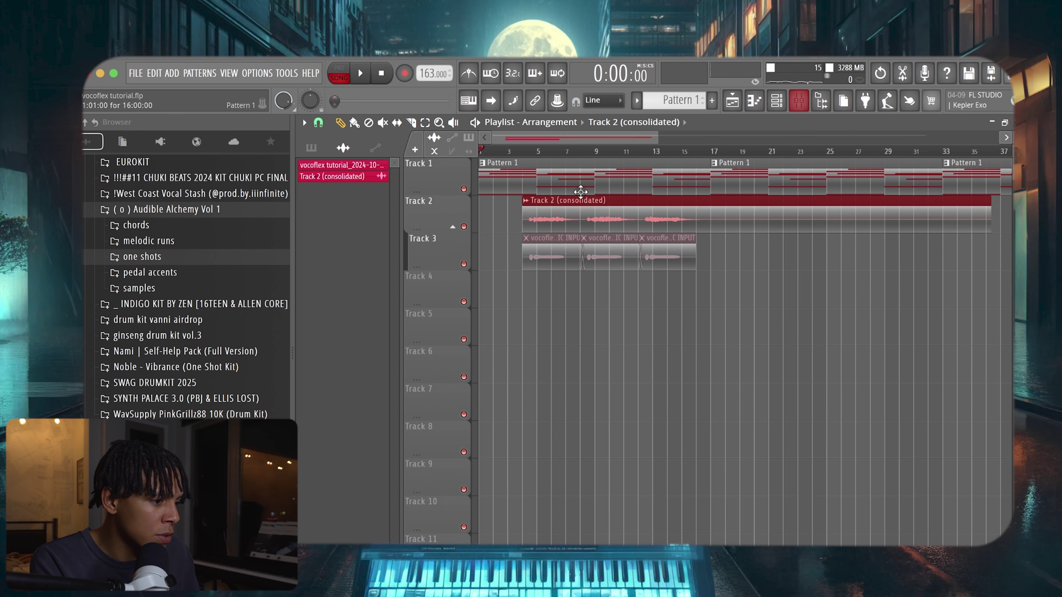
# Route MIC INPUT to the VOCAL PROCESS track on mixer track 3 and unmute MIC INPUT
pyautogui.press('F9')
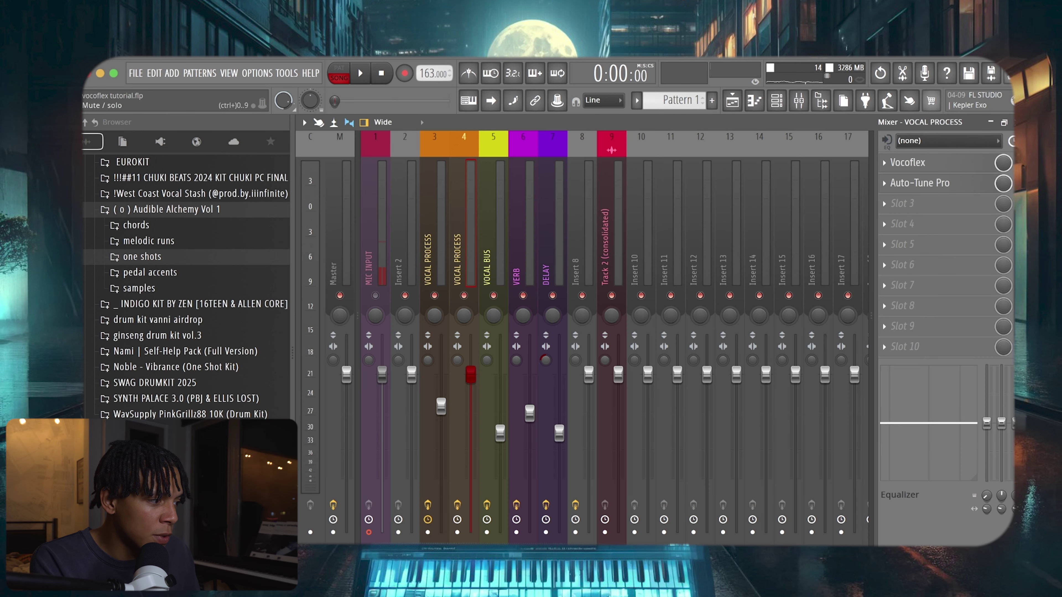
pyautogui.click(379, 236)
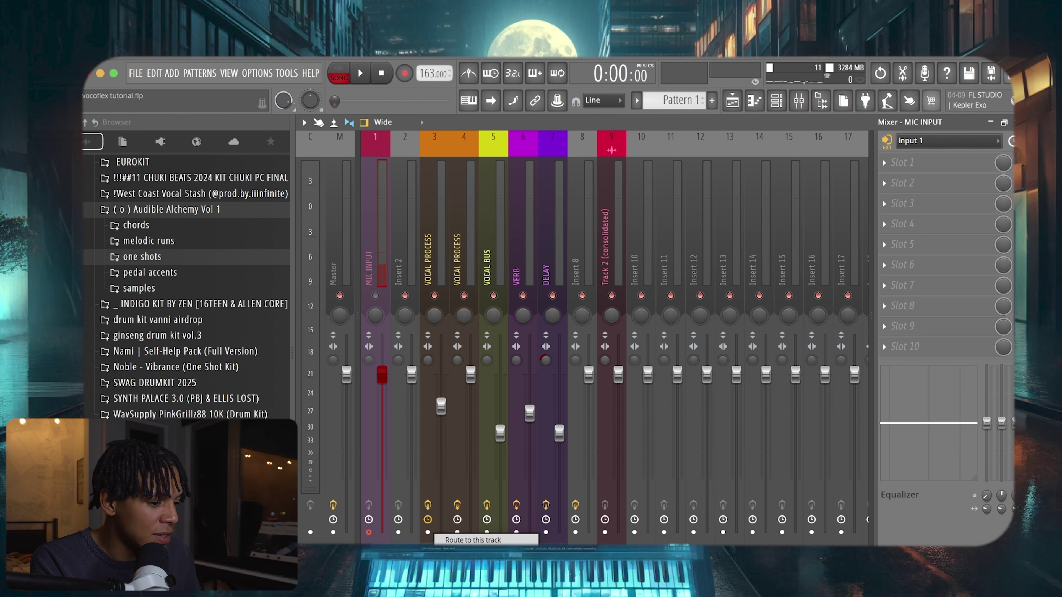
pyautogui.click(426, 263)
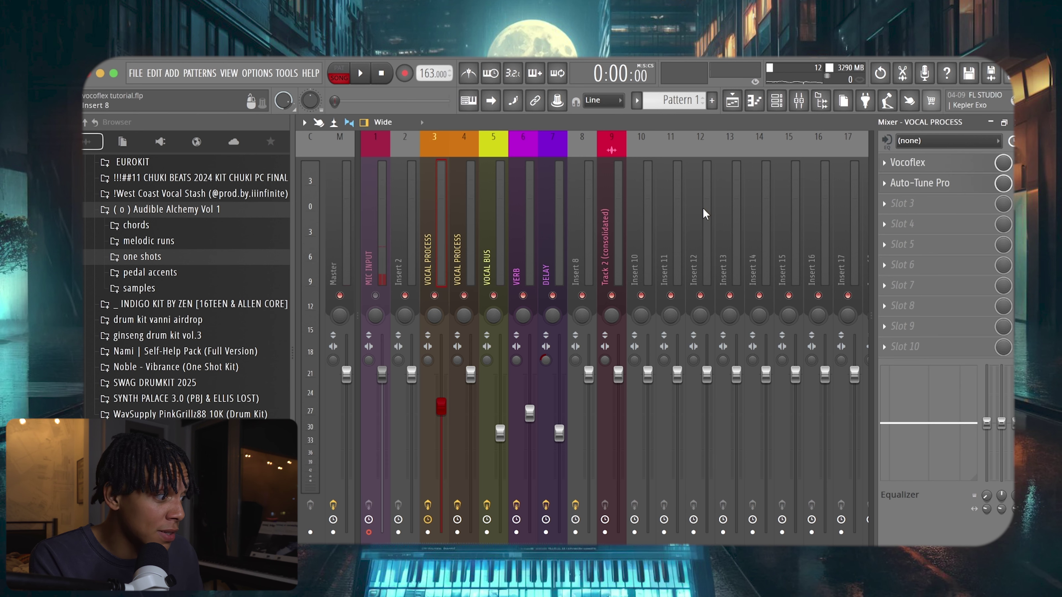
pyautogui.click(374, 295)
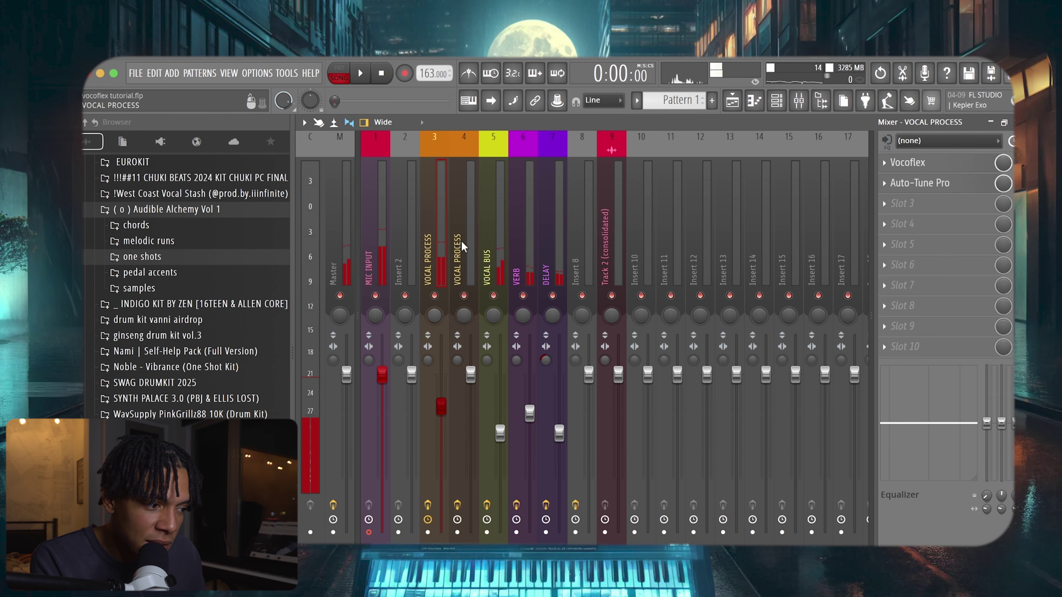
# Rehearse over the chords, mute Track 2, and record a new microphone take from the song start
pyautogui.press('F5')
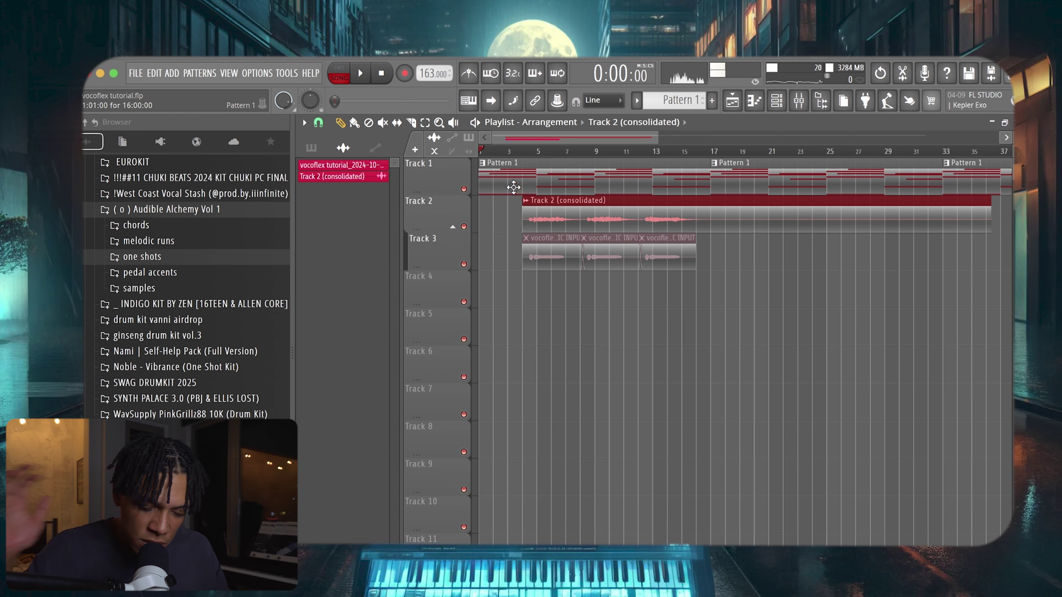
pyautogui.press('space')
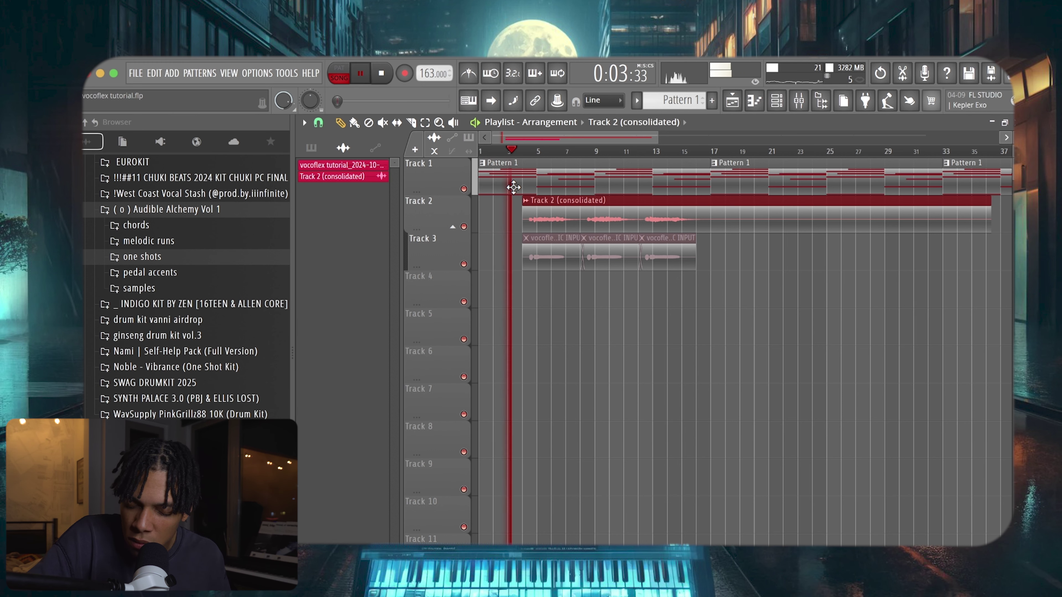
pyautogui.press('space')
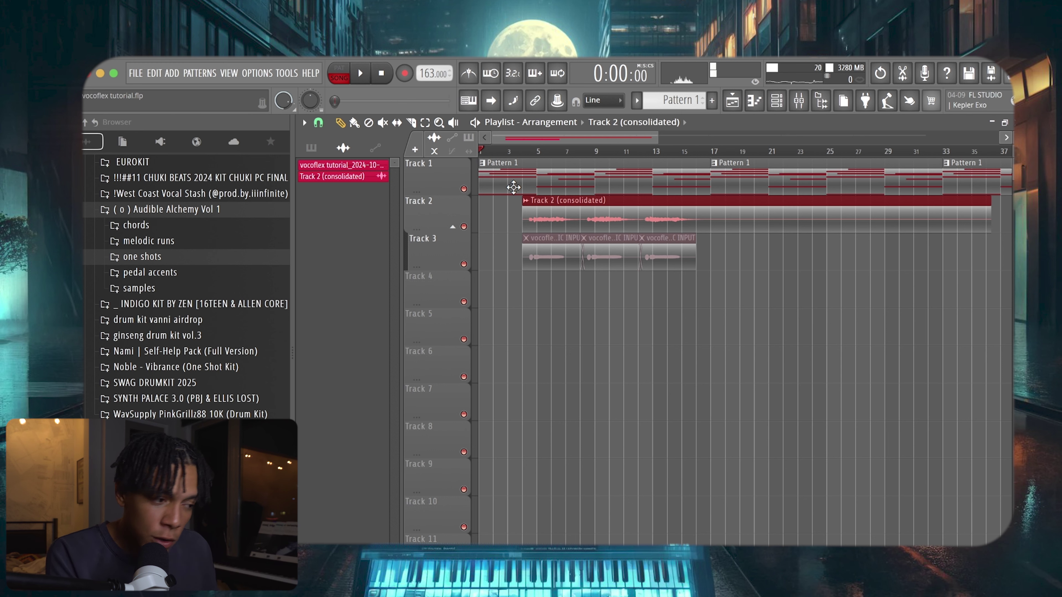
pyautogui.click(464, 225)
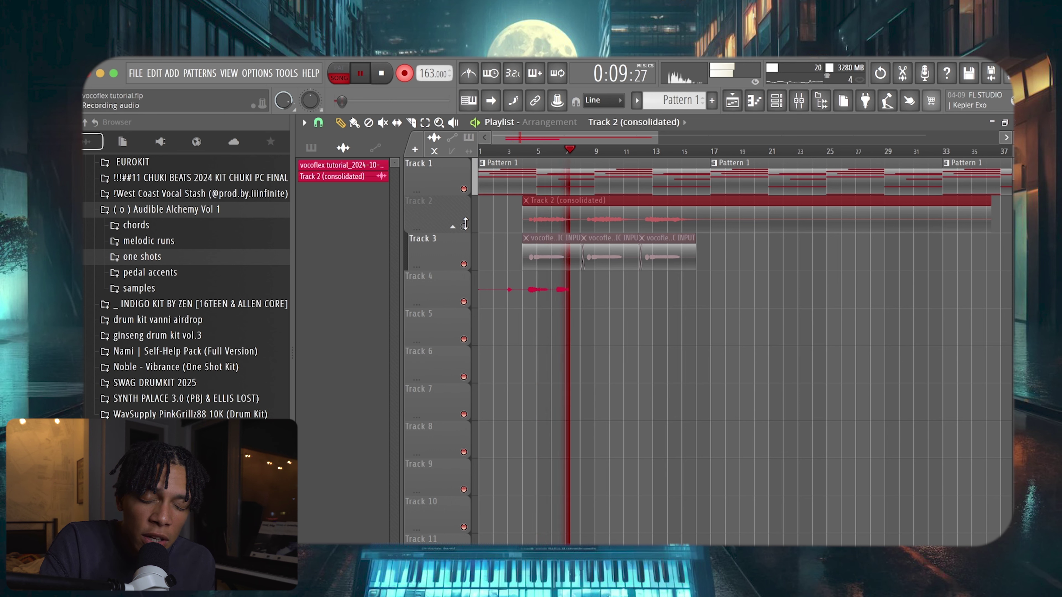
pyautogui.press('space')
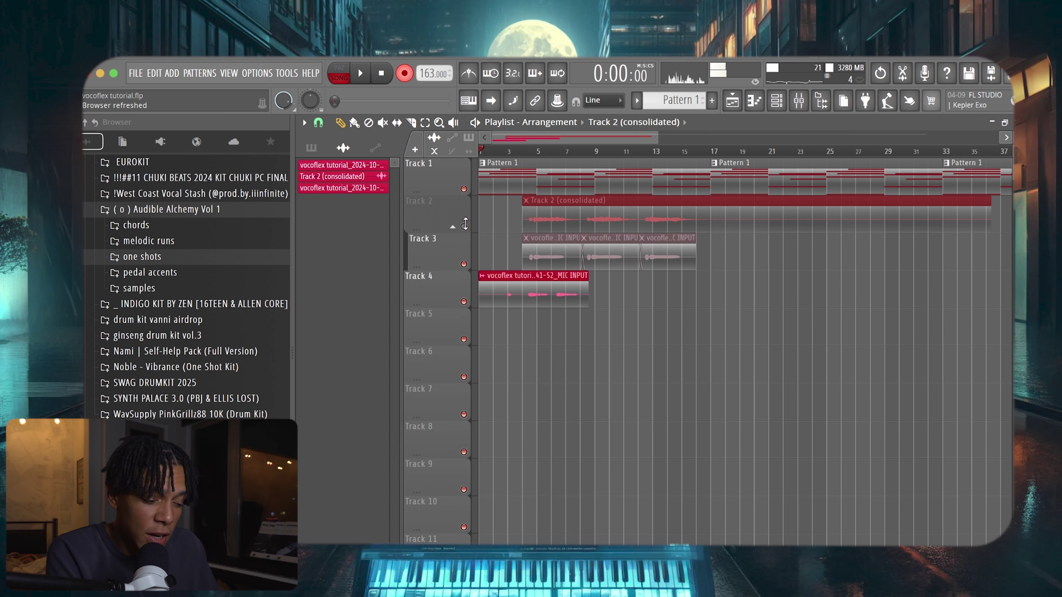
# Turn off recording, play from bar 4, and mute MIC INPUT in the mixer
pyautogui.click(522, 150)
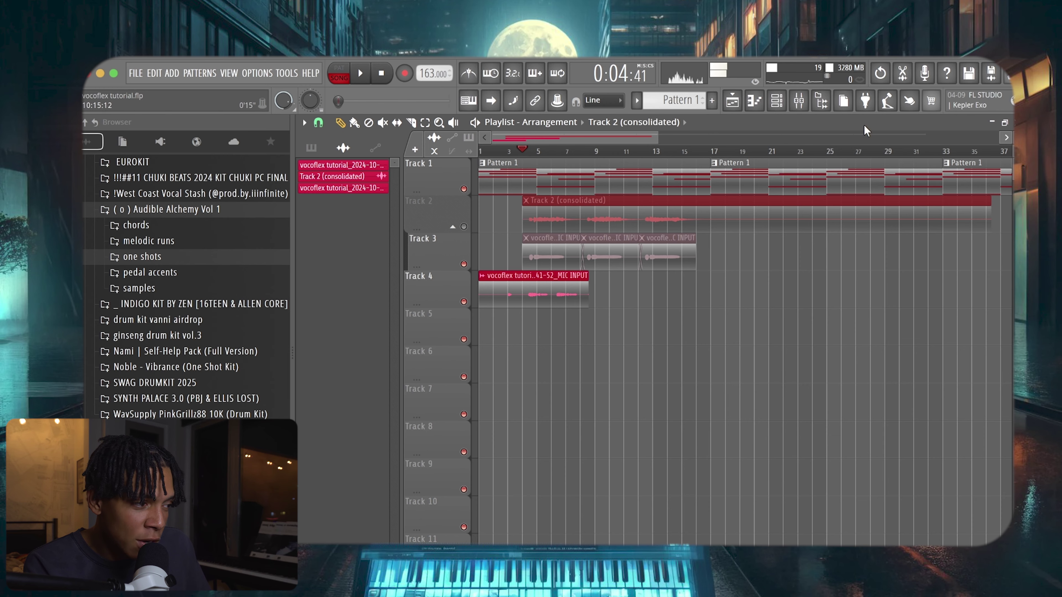
pyautogui.click(799, 102)
pyautogui.press('space')
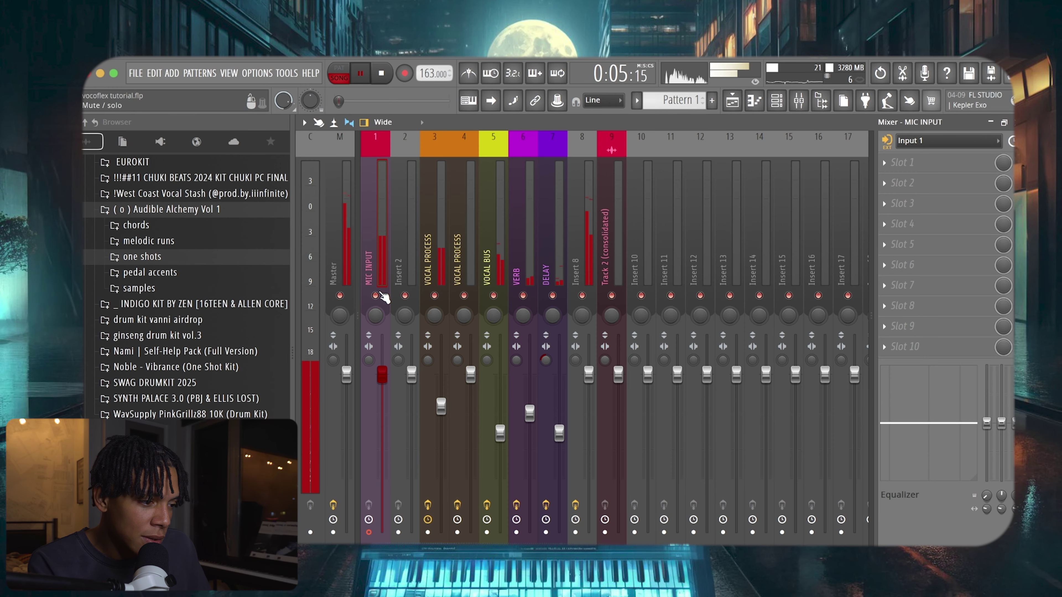
pyautogui.press('space')
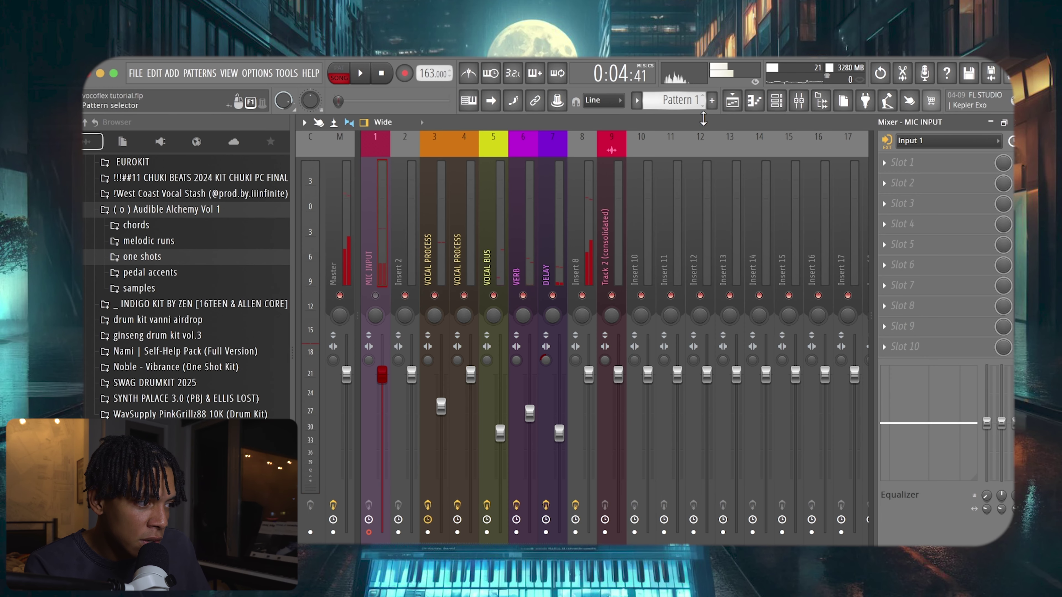
# Assign the new recording on Track 4 to mixer track 2, play it, and select VOCAL PROCESS on mixer track 3
pyautogui.click(740, 104)
pyautogui.doubleClick(570, 280)
pyautogui.moveTo(744, 261); pyautogui.dragTo(743, 256)
pyautogui.click(359, 71)
pyautogui.click(799, 102)
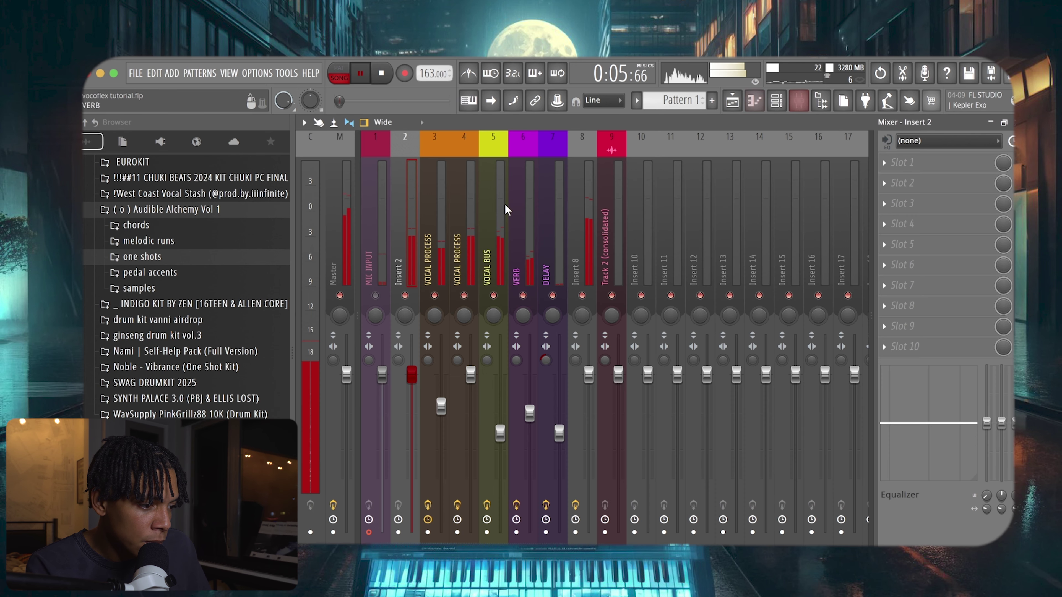
pyautogui.click(441, 247)
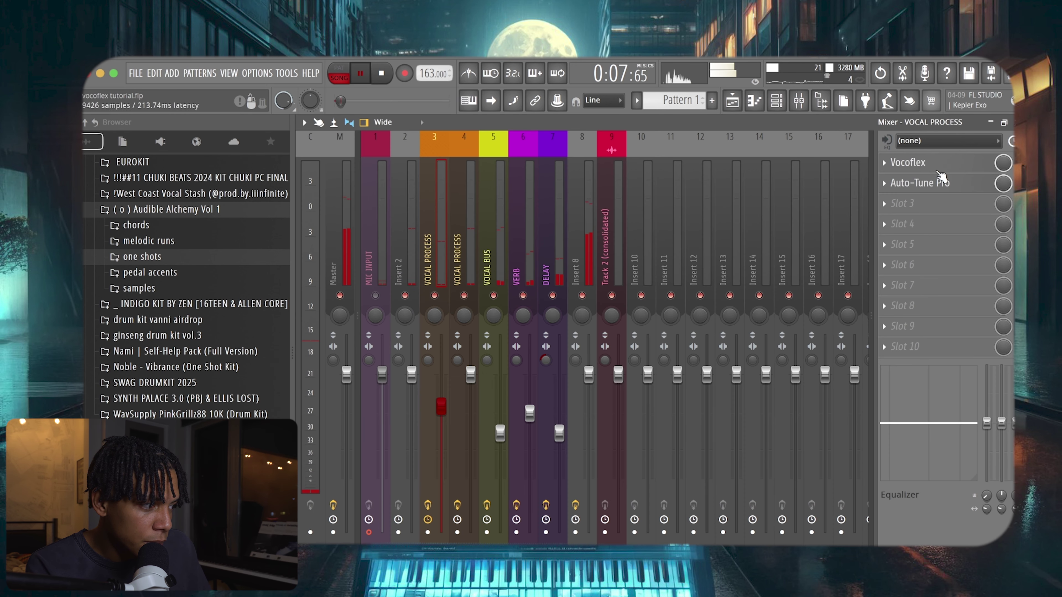